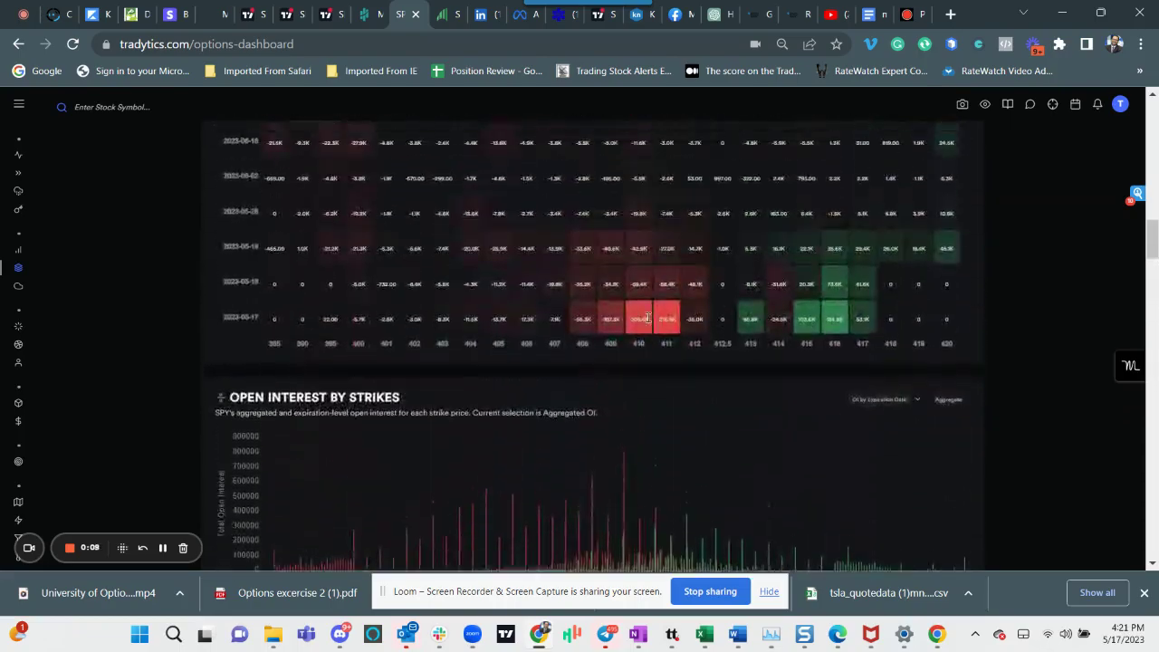
pyautogui.scroll(20, 646, 318)
# Scroll to the SPY Stock Price & Algo Flow chart and zoom it into 13:30–13:34
pyautogui.scroll(-1, 611, 250)
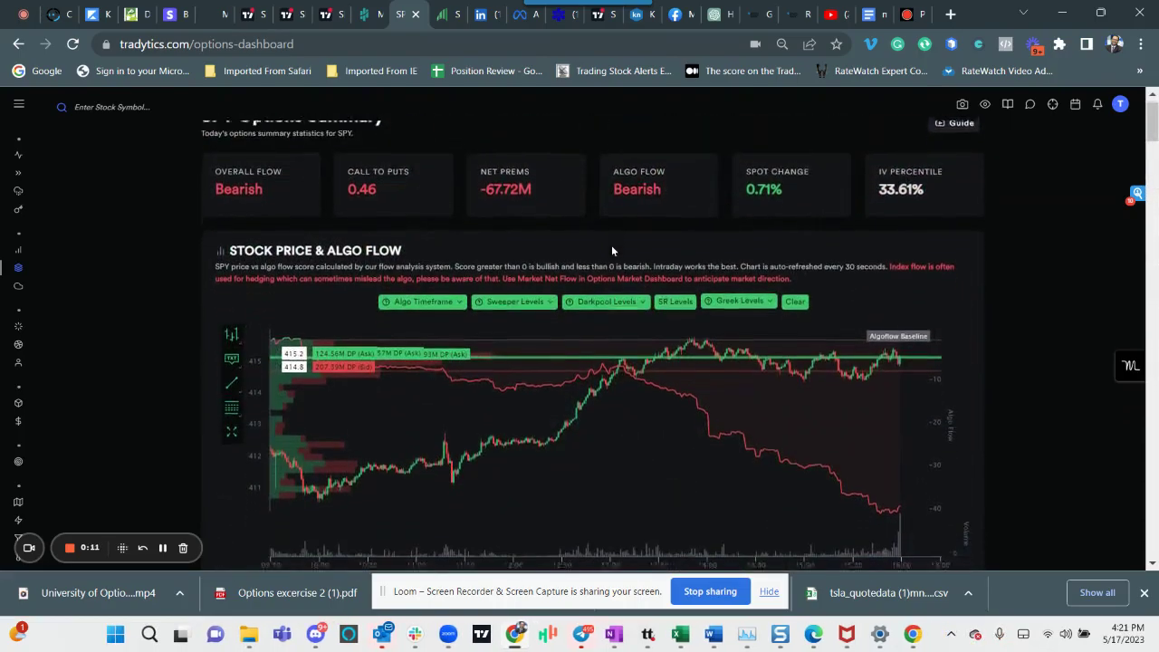
pyautogui.scroll(-1, 460, 350)
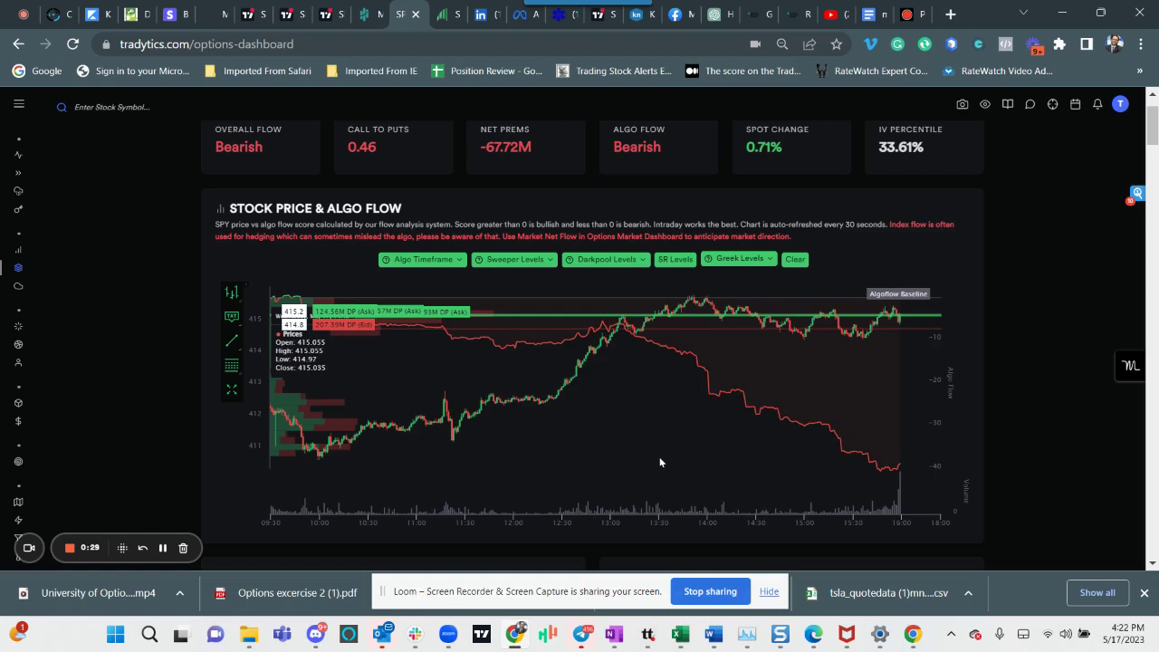
pyautogui.moveTo(666, 474); pyautogui.dragTo(667, 475)
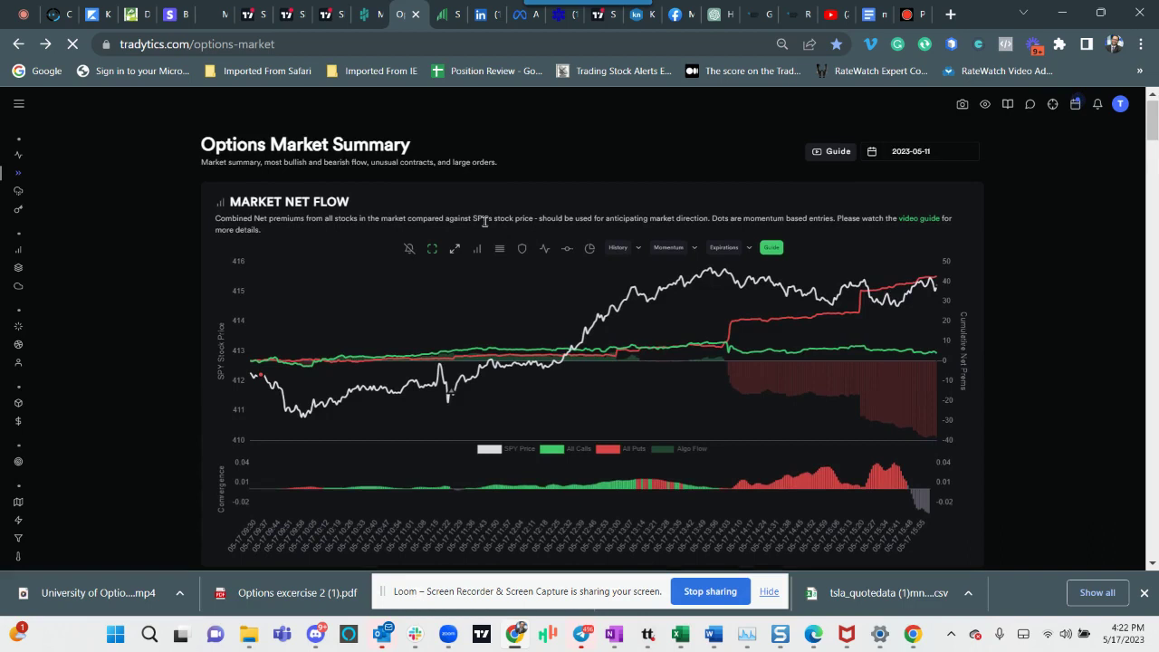
# Open the SPY options dashboard from Ticker Dashboards in the left sidebar
pyautogui.scroll(-1, 484, 221)
pyautogui.scroll(1, 485, 224)
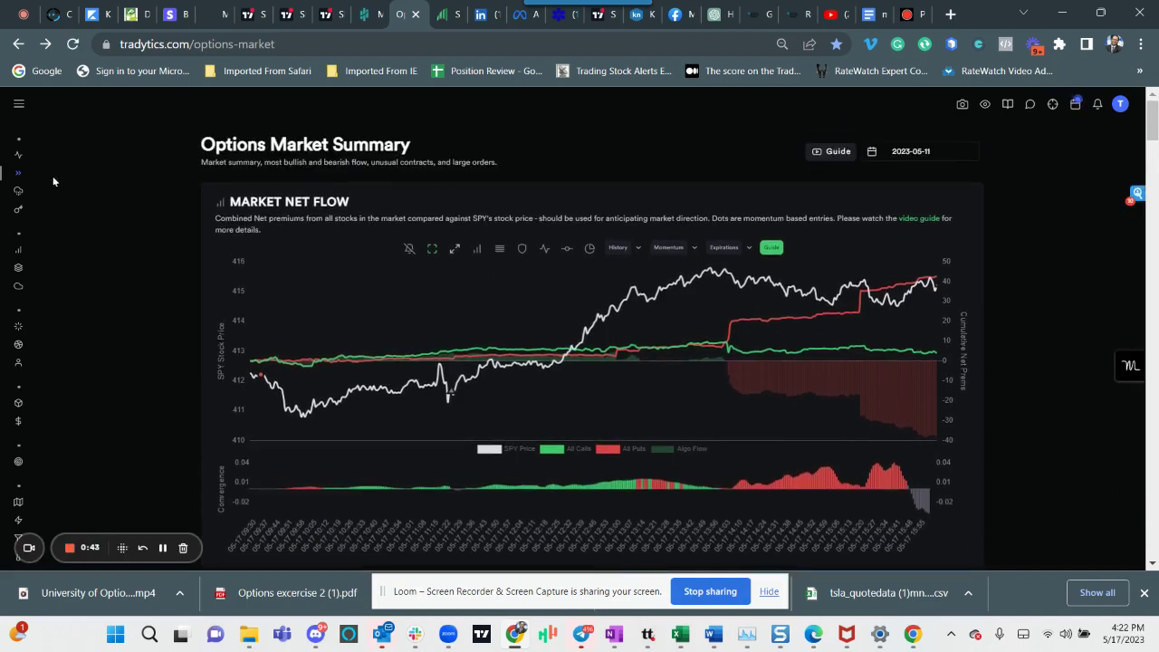
pyautogui.moveTo(23, 210)
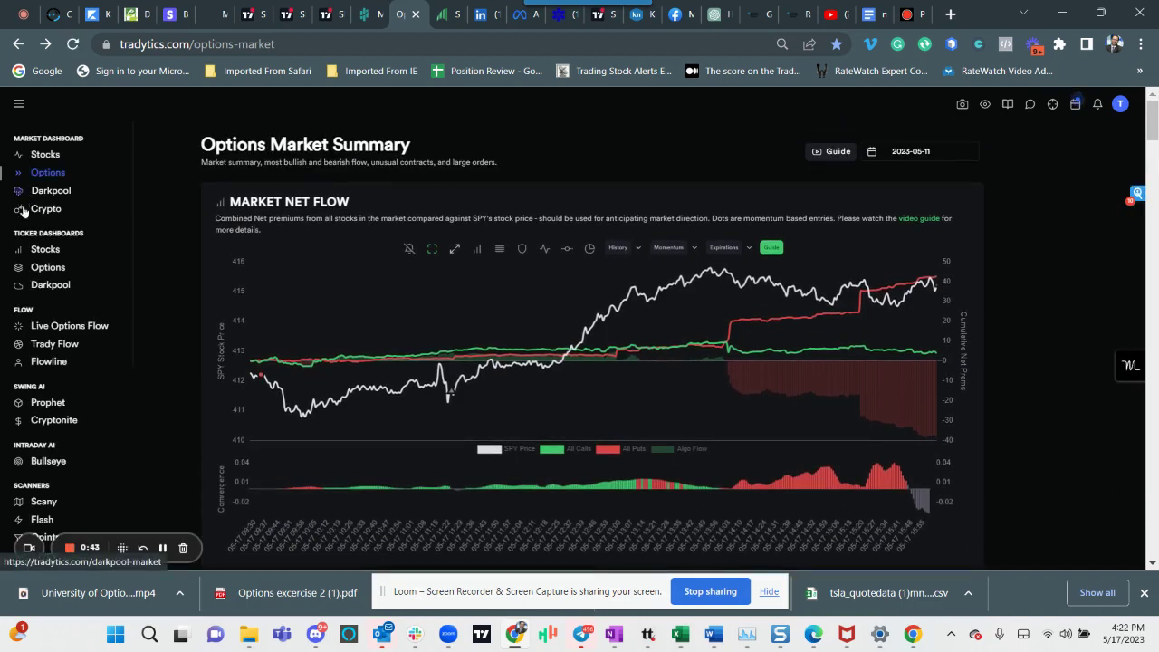
pyautogui.click(44, 267)
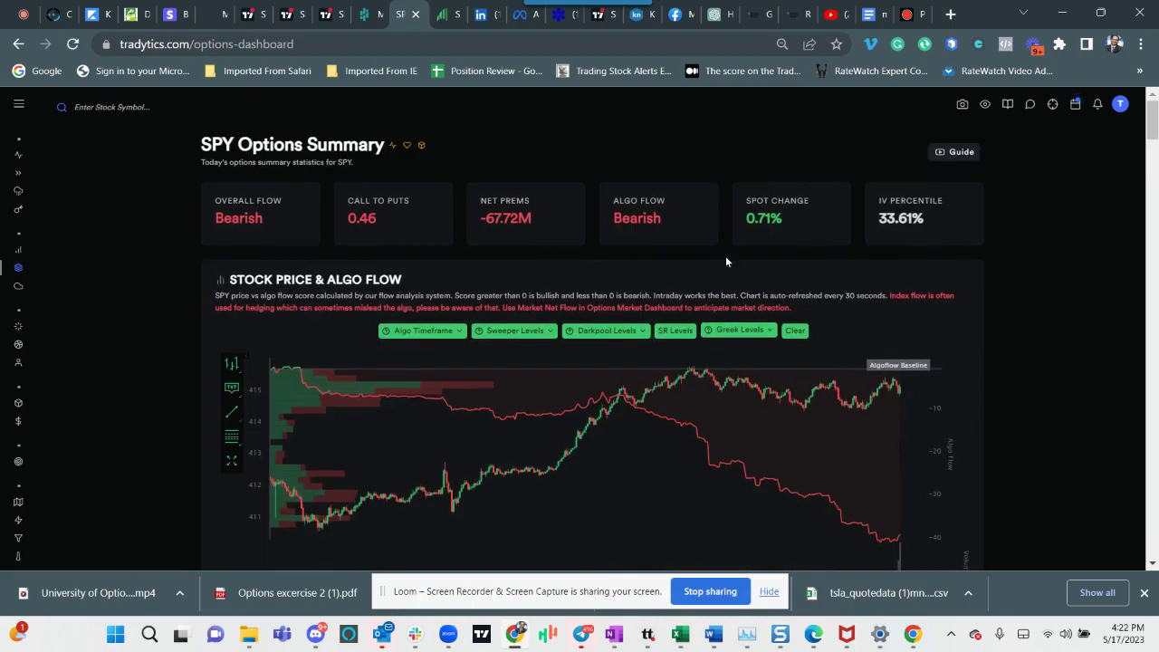
# Scroll down to the Dealer Greeks Buildup chart and dismiss the Teams chat notification
pyautogui.scroll(-15, 725, 259)
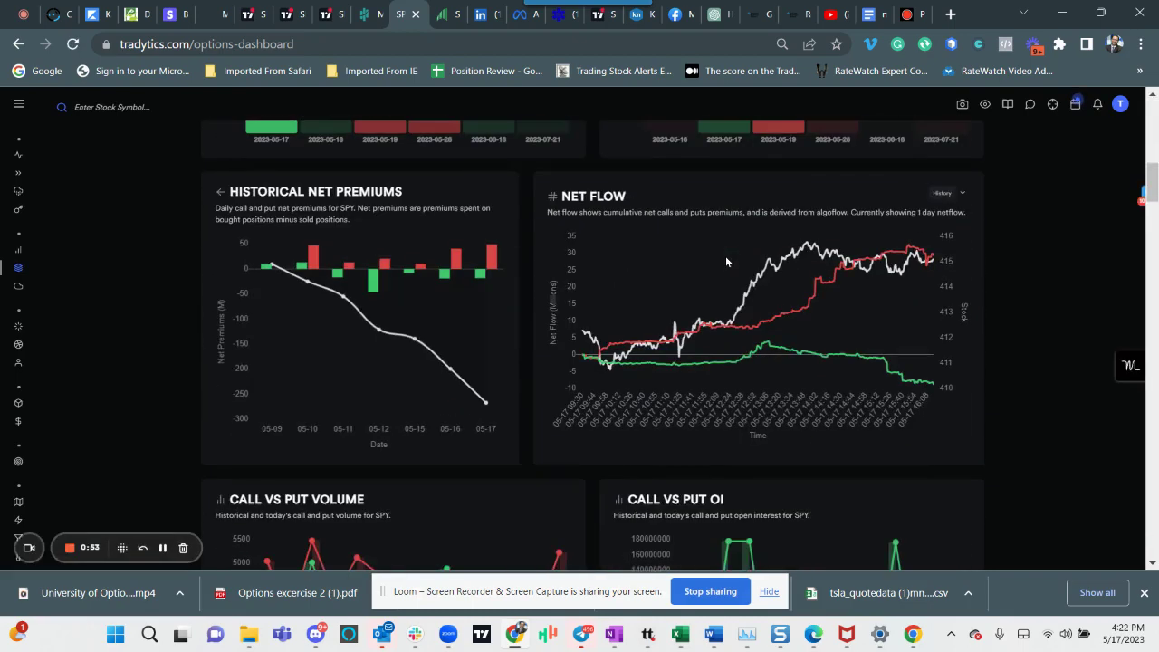
pyautogui.scroll(-10, 725, 261)
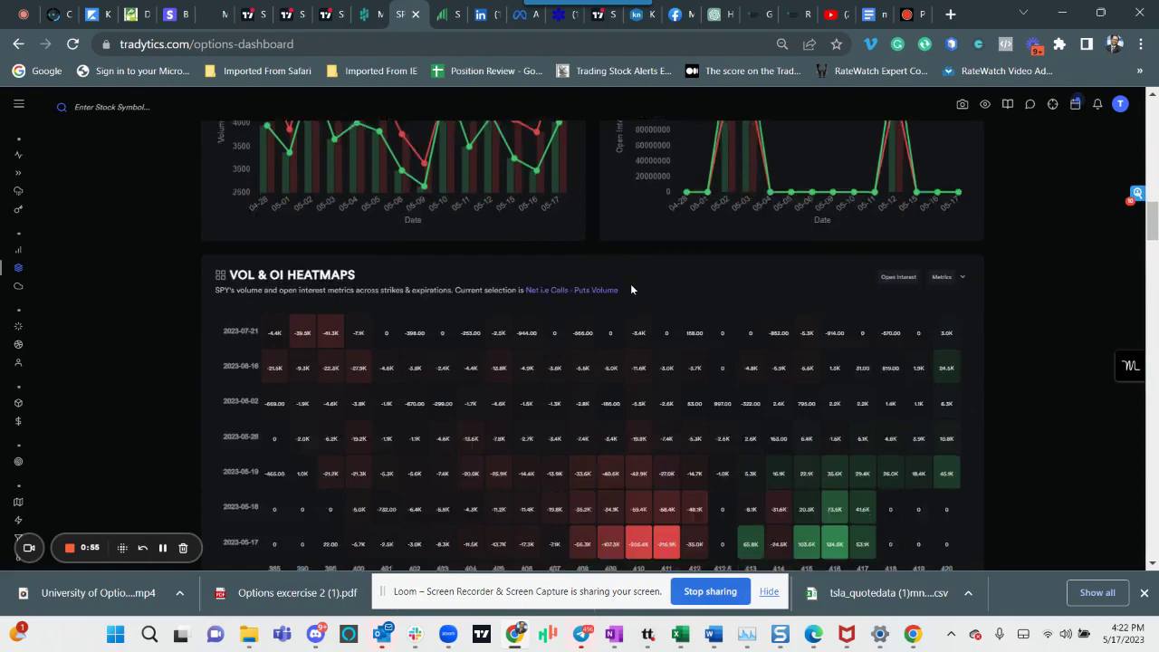
pyautogui.scroll(-8, 631, 288)
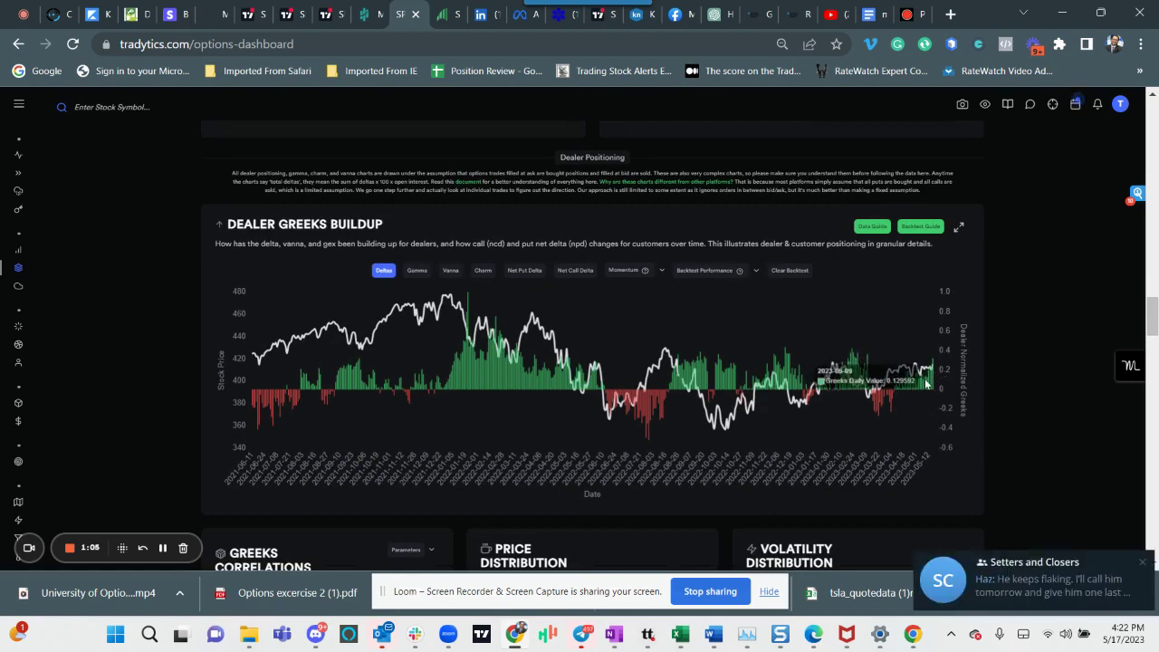
pyautogui.click(1143, 565)
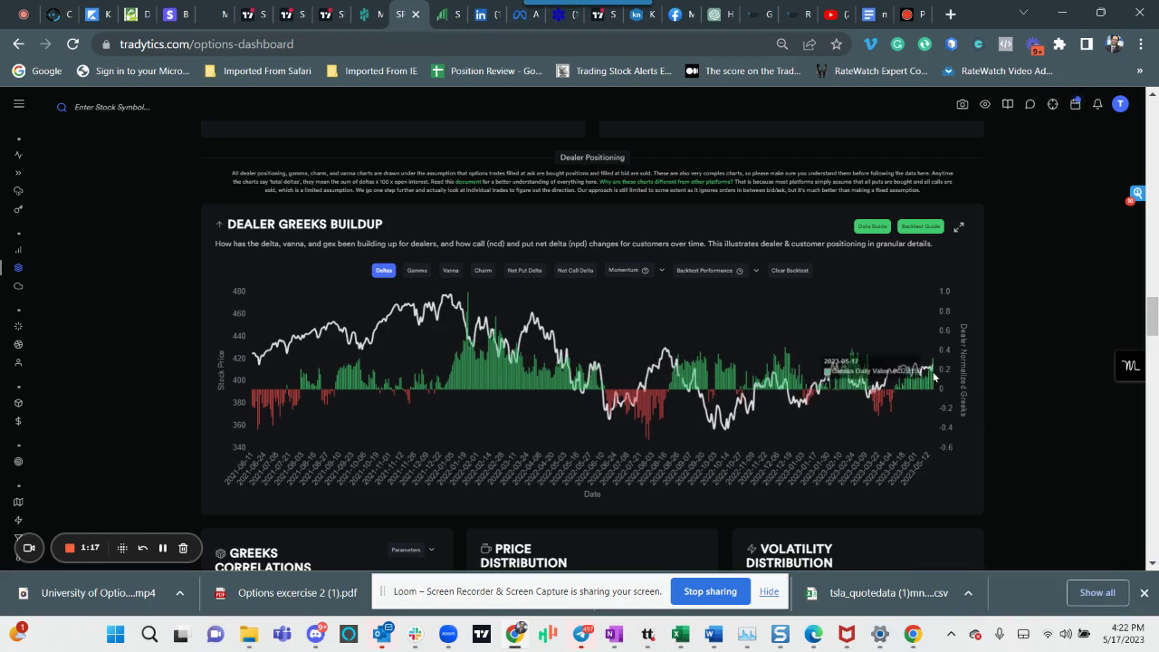
# Scroll through the GEX and order panels and dismiss the Teams notification again
pyautogui.scroll(-5, 912, 376)
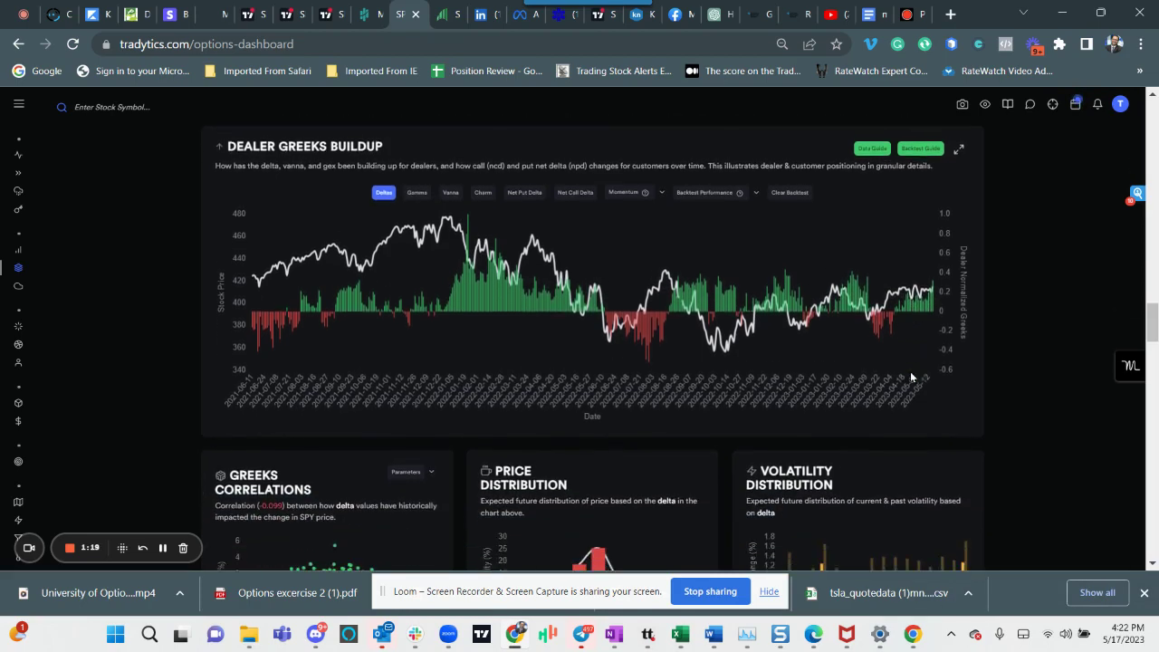
pyautogui.scroll(1, 910, 376)
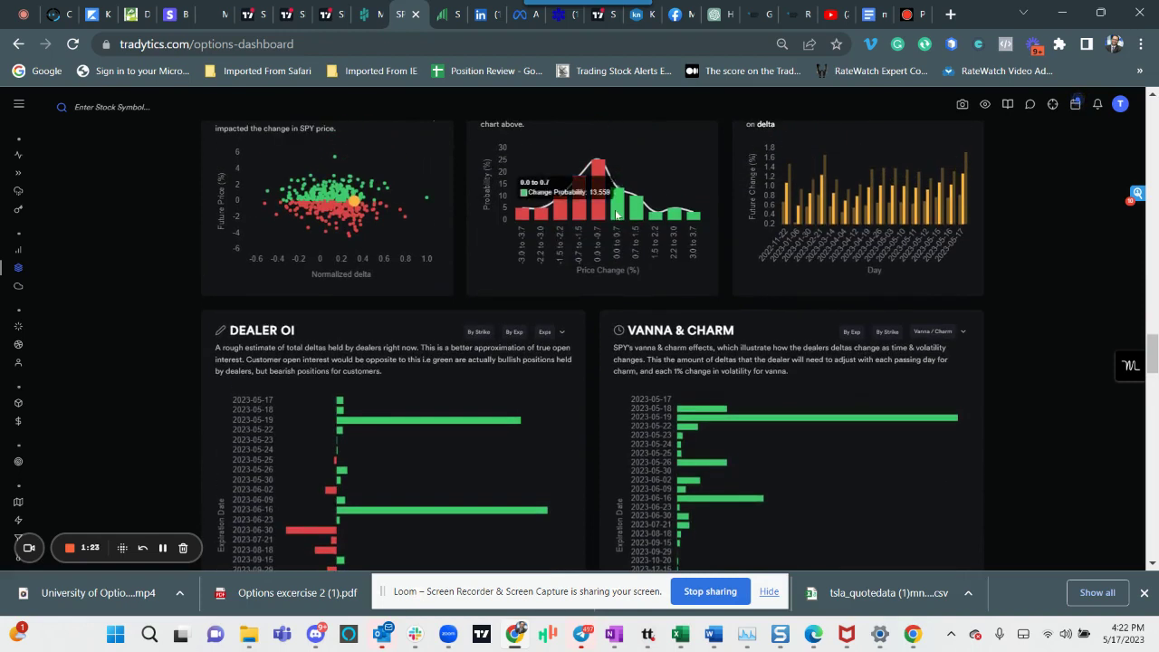
pyautogui.scroll(1, 589, 199)
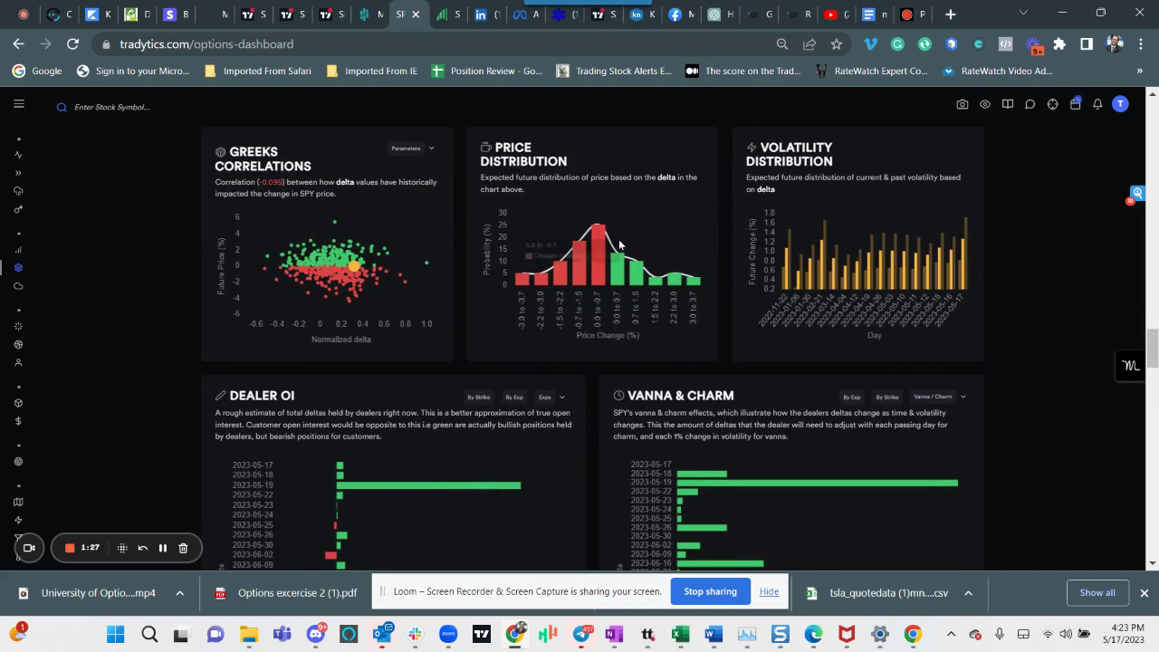
pyautogui.scroll(-4, 603, 254)
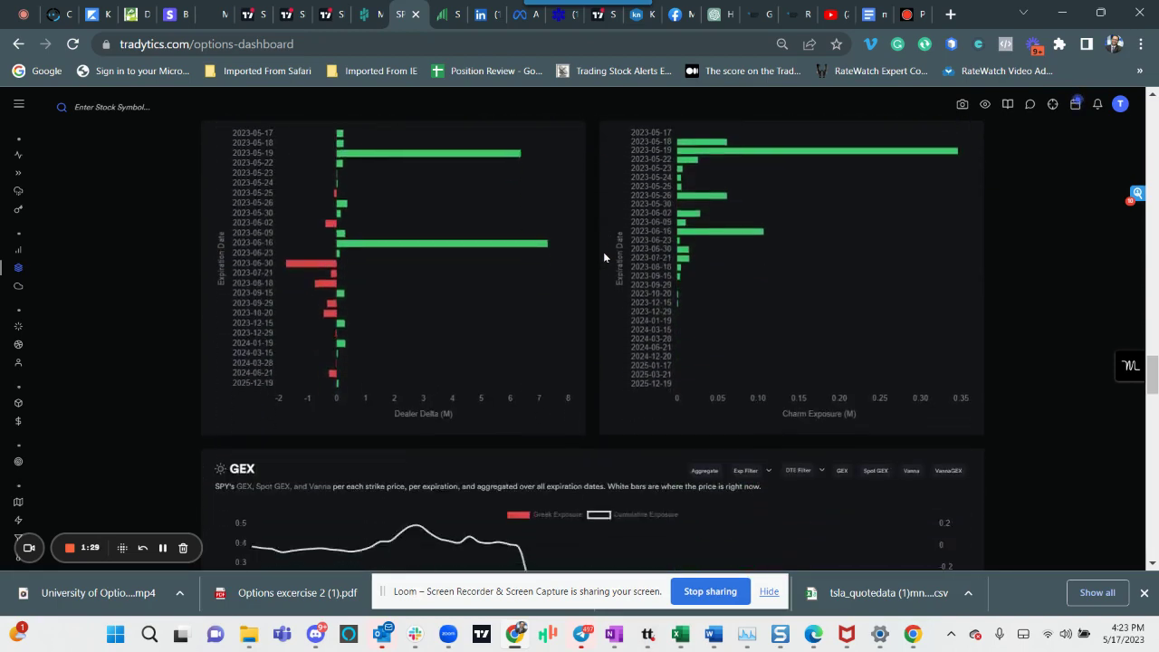
pyautogui.scroll(-3, 604, 257)
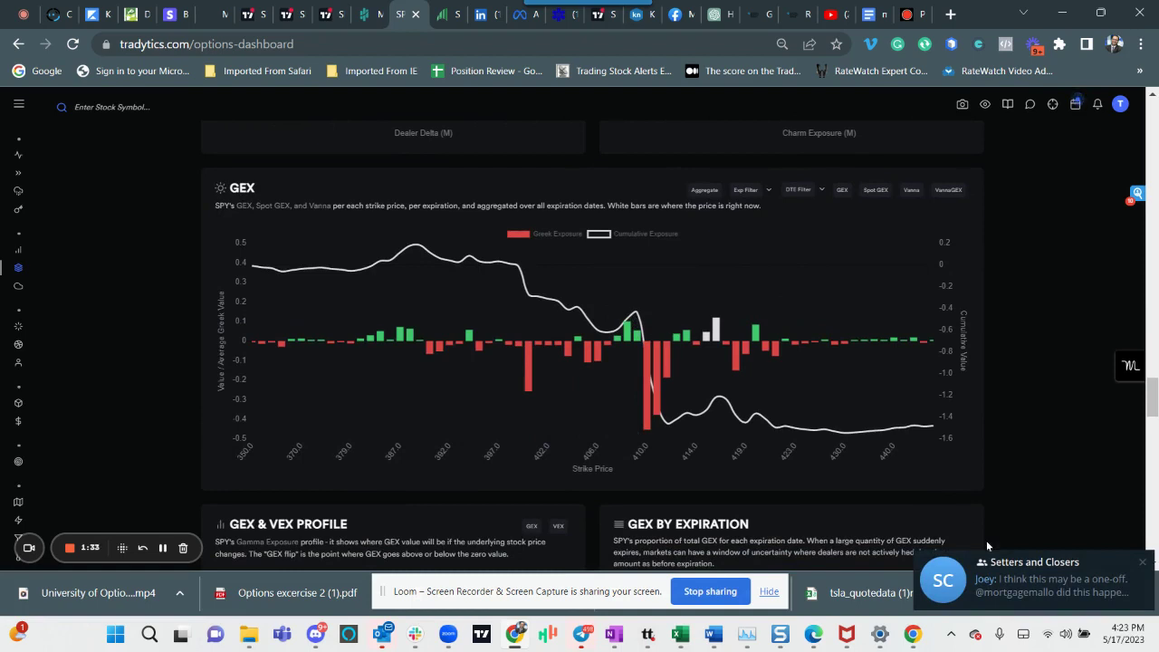
pyautogui.click(1143, 563)
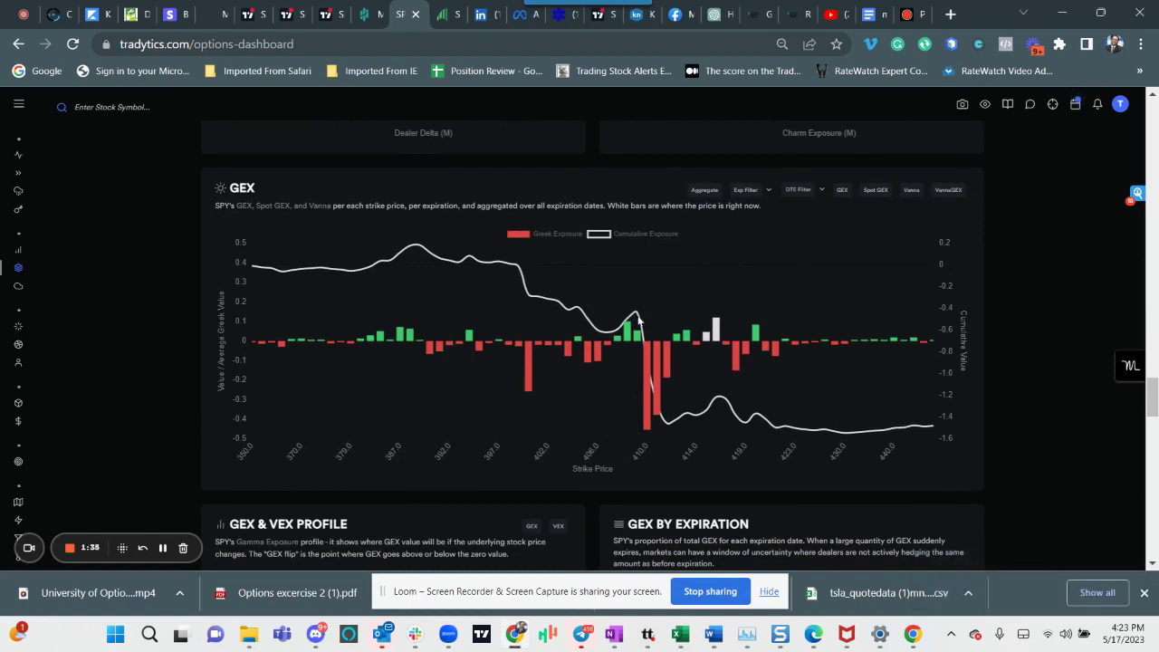
# Scroll down and back up to review the Dealer Greeks Buildup Deltas against SPY's price
pyautogui.moveTo(649, 371)
pyautogui.scroll(-7, 840, 431)
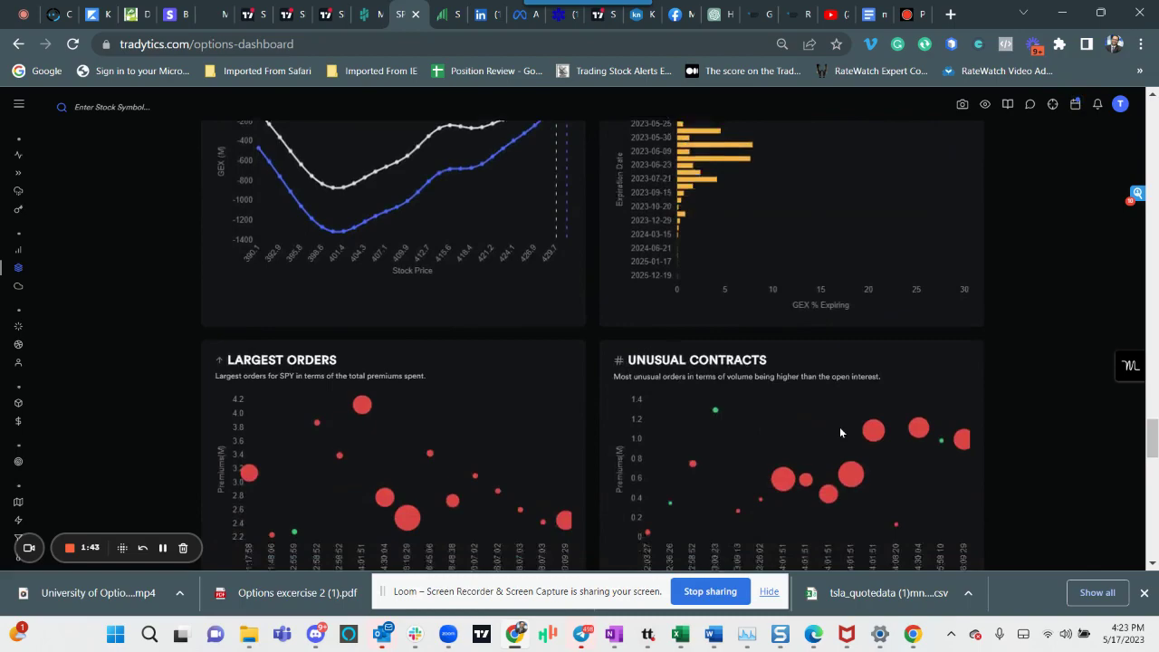
pyautogui.scroll(-1, 840, 432)
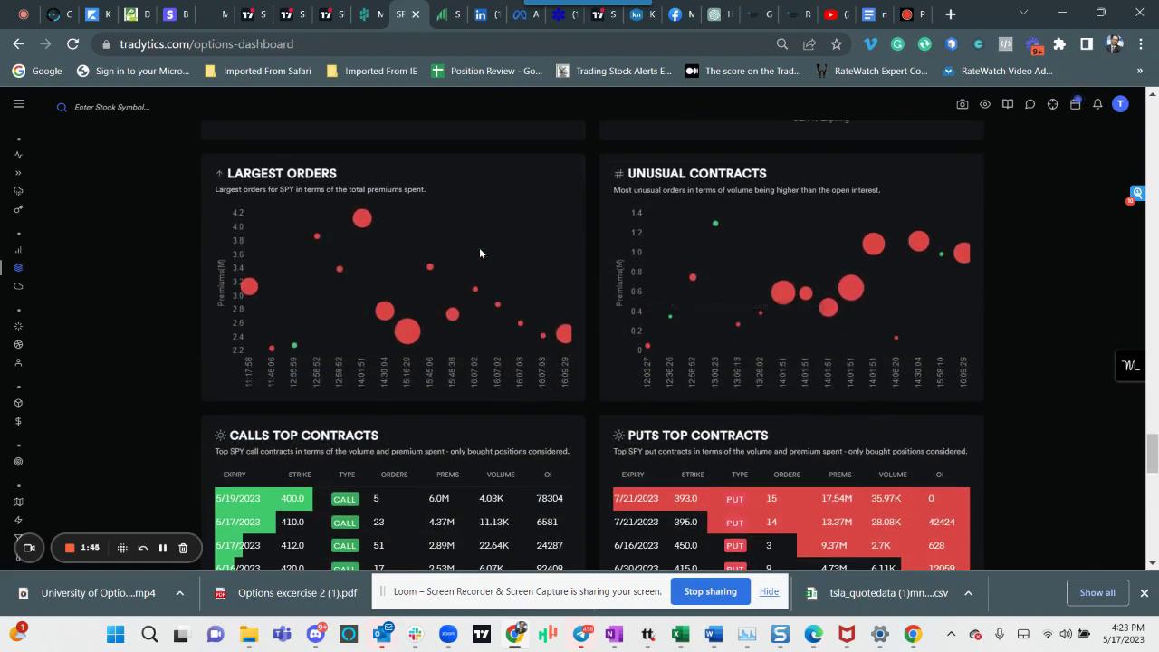
pyautogui.scroll(15, 797, 362)
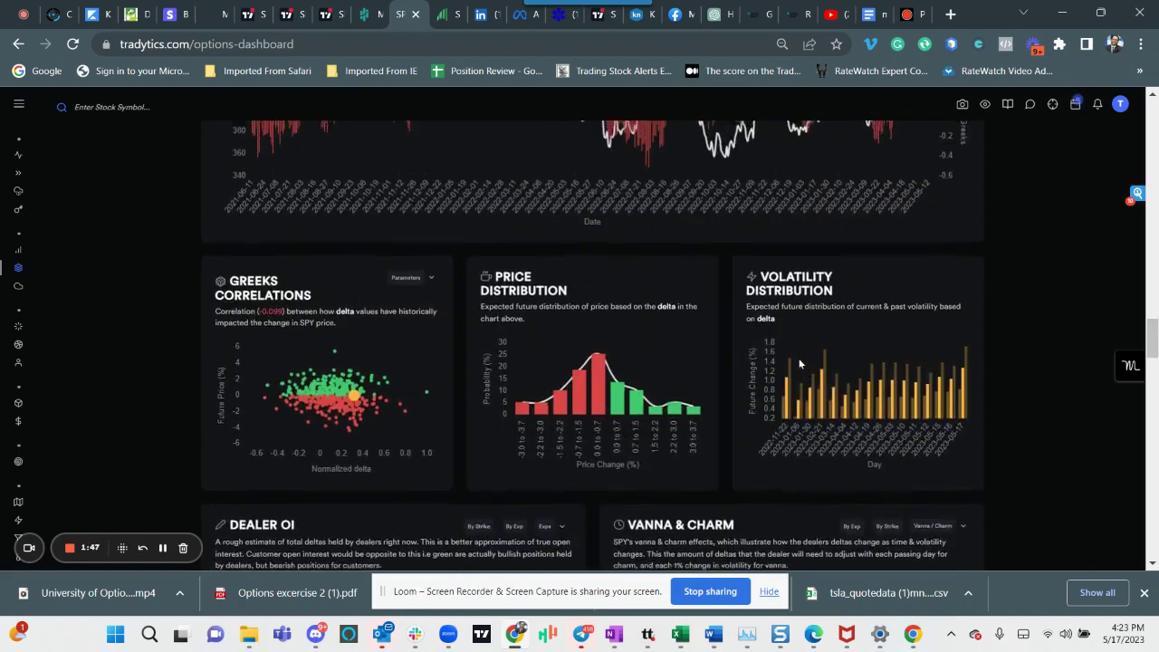
pyautogui.scroll(6, 799, 363)
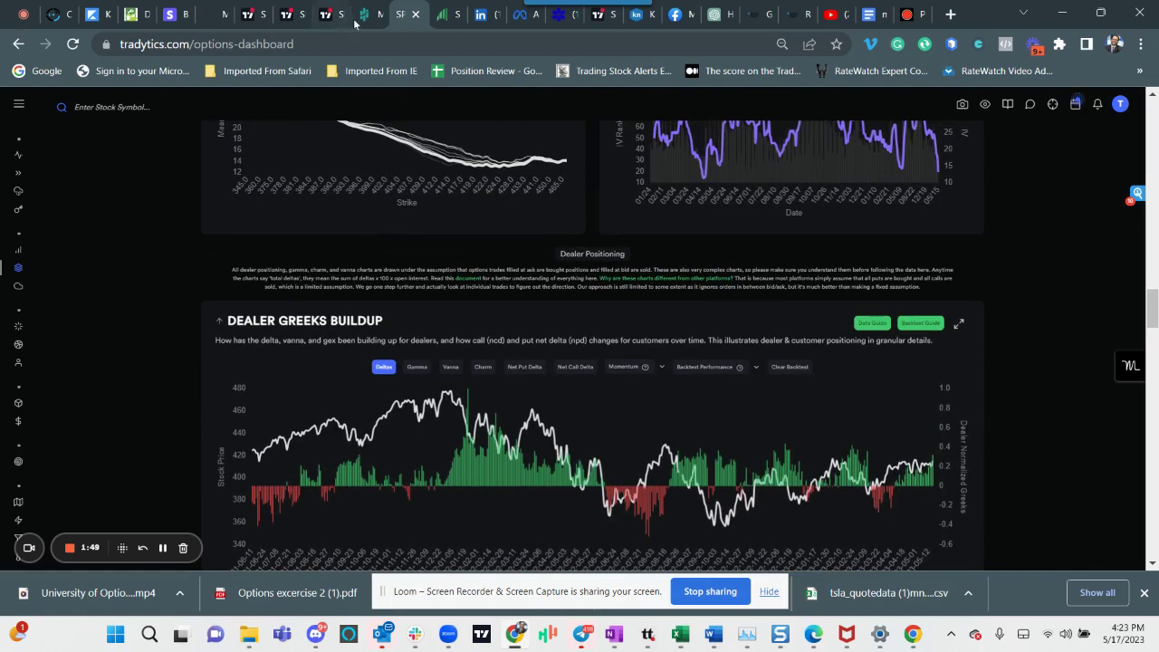
pyautogui.click(450, 16)
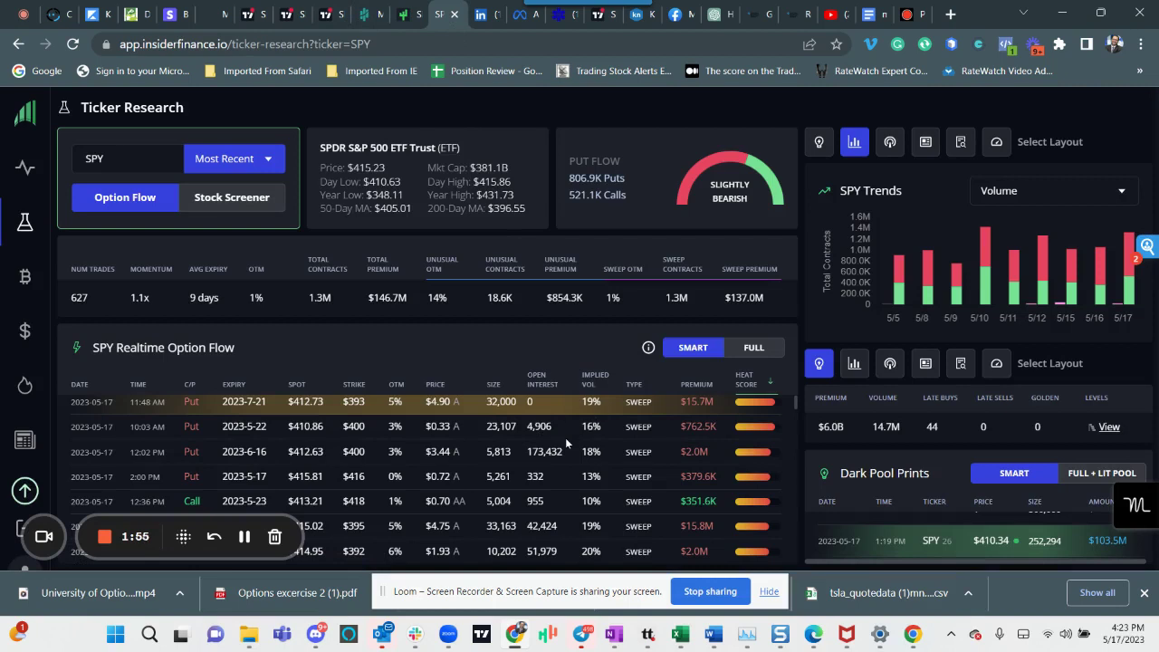
pyautogui.scroll(1, 565, 437)
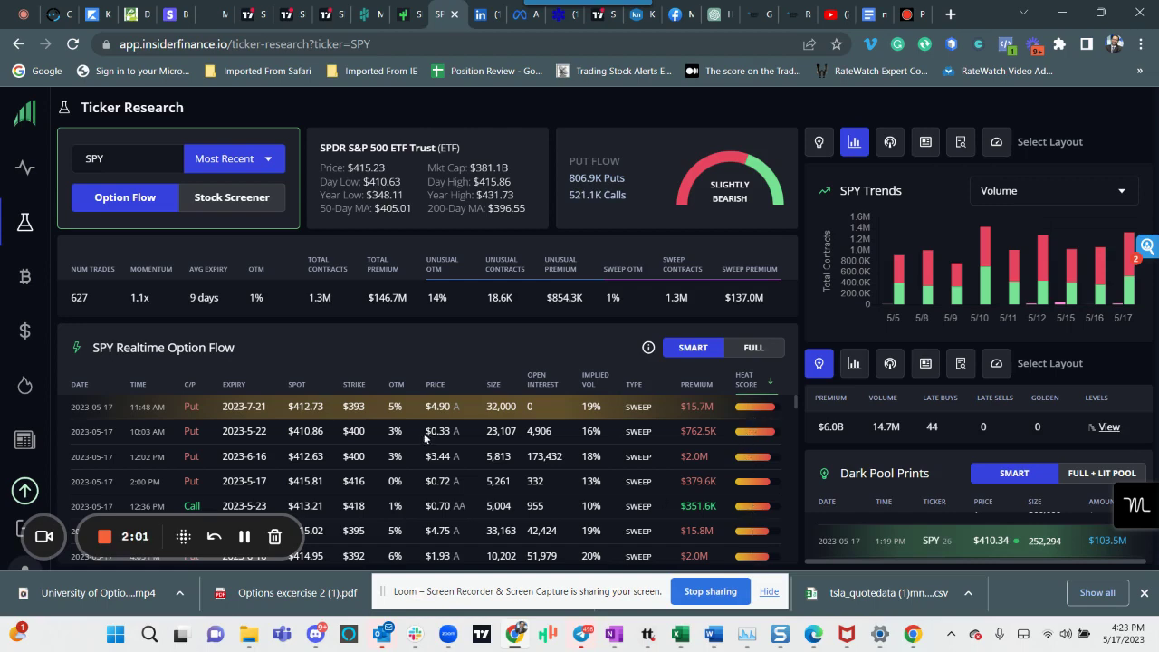
pyautogui.scroll(-2, 255, 442)
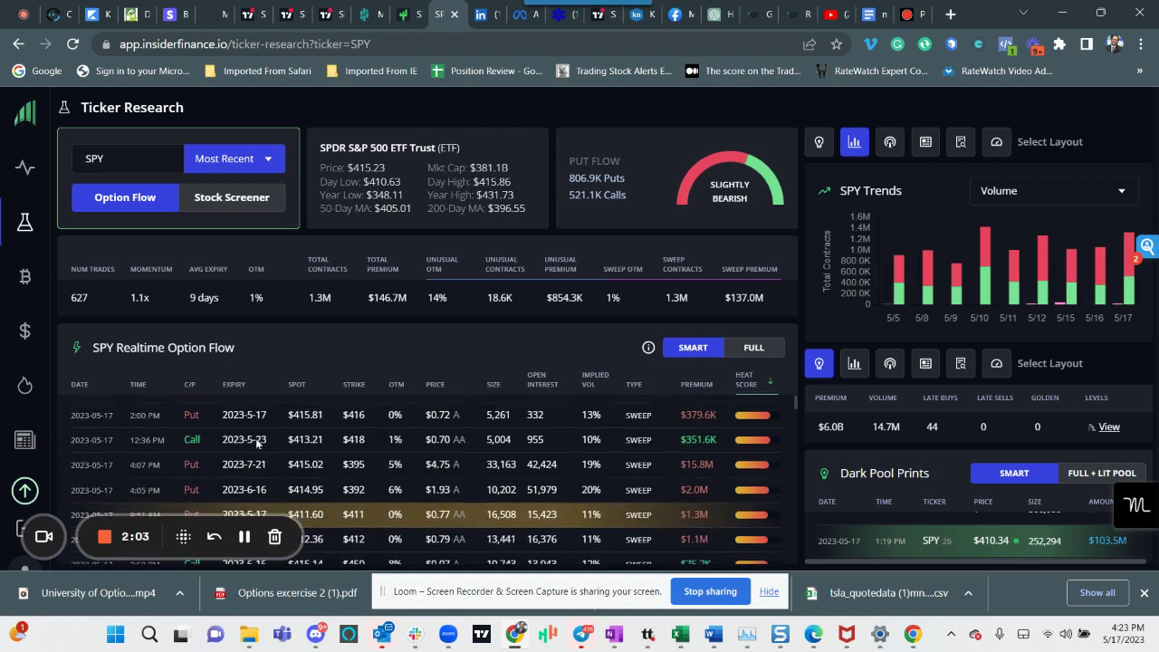
pyautogui.scroll(-3, 257, 443)
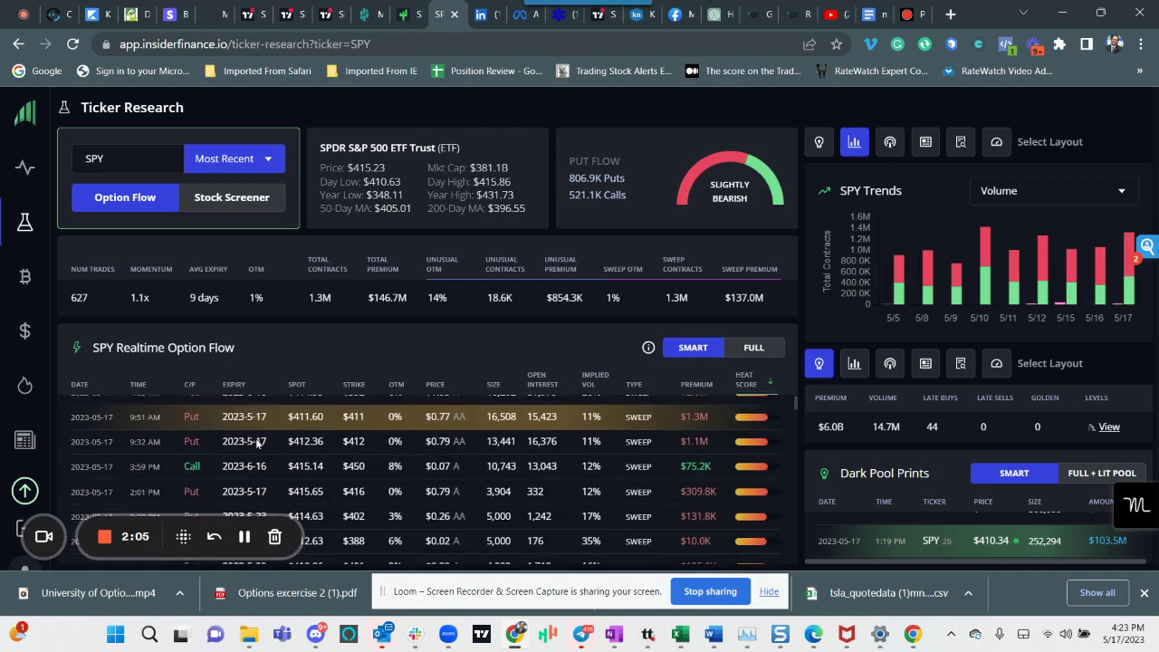
pyautogui.scroll(5, 256, 440)
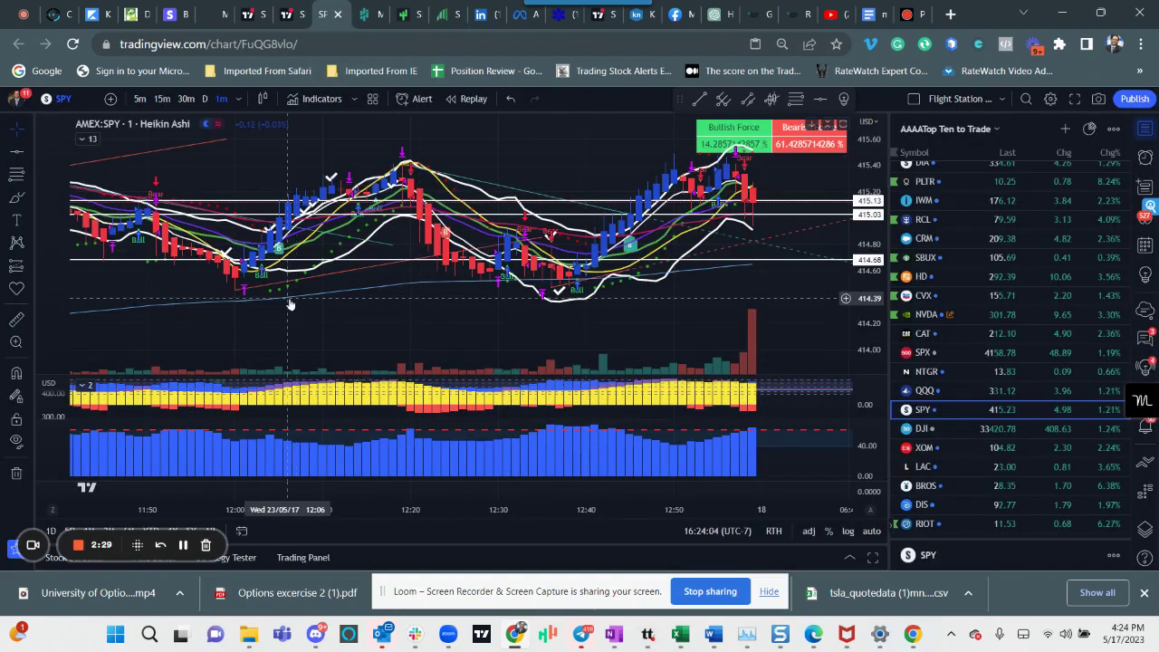
# Pan the SPY 1-minute chart back through premarket to the previous session's candles
pyautogui.moveTo(240, 307); pyautogui.dragTo(822, 380)
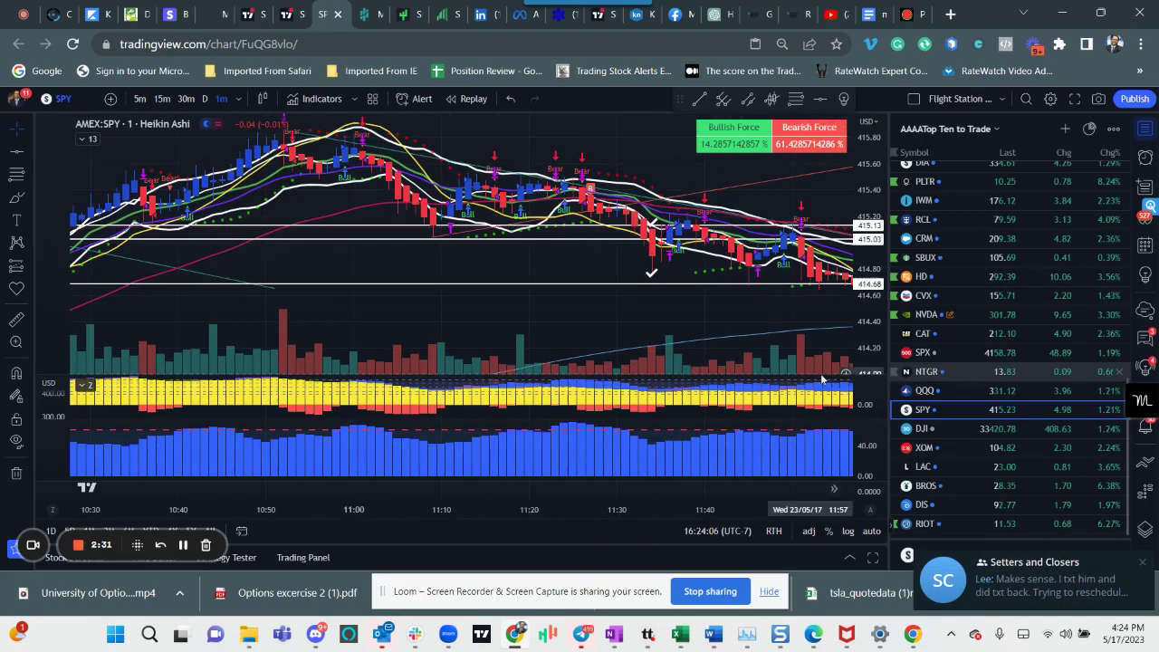
pyautogui.moveTo(336, 323); pyautogui.dragTo(771, 339)
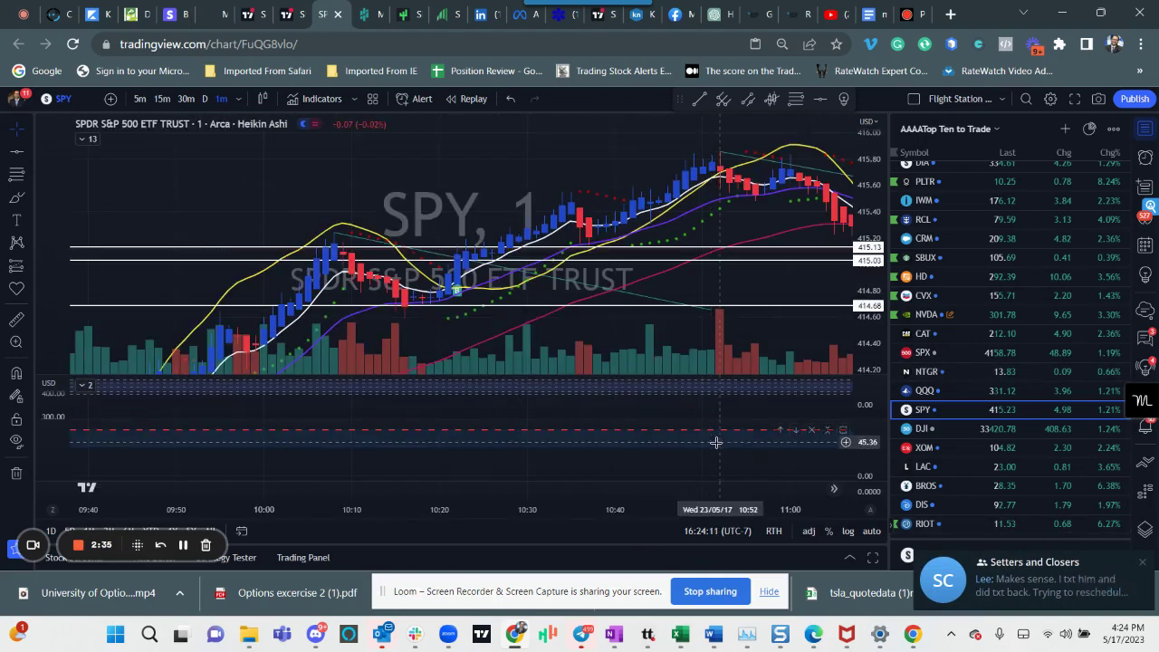
pyautogui.moveTo(213, 227); pyautogui.dragTo(508, 249)
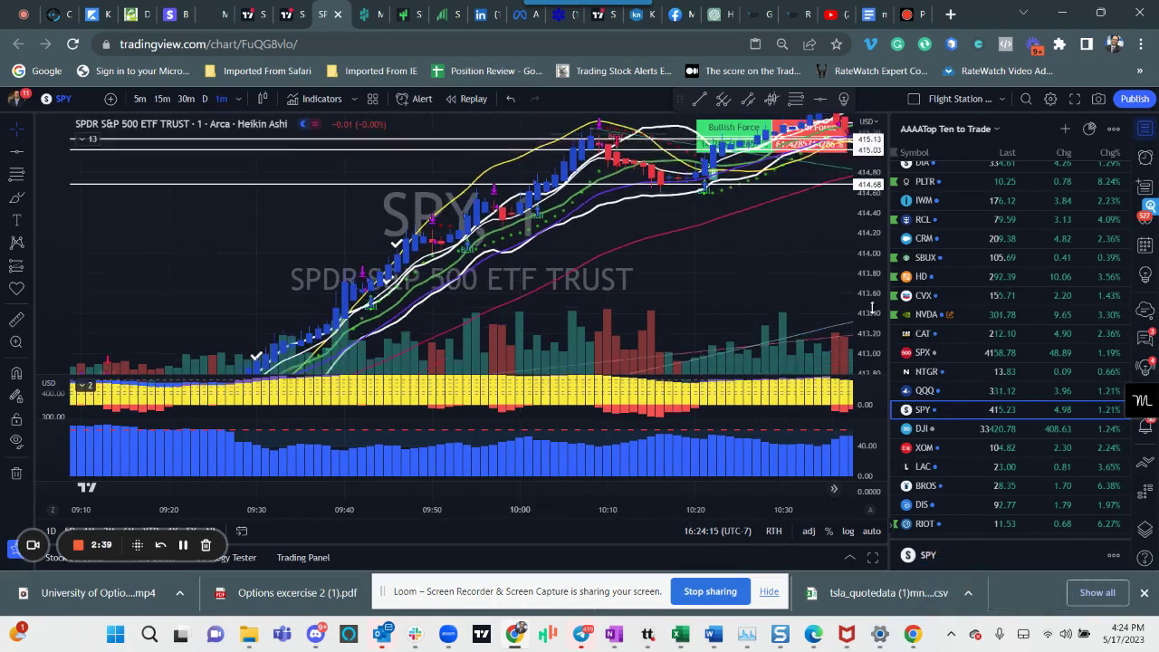
pyautogui.moveTo(272, 237); pyautogui.dragTo(764, 227)
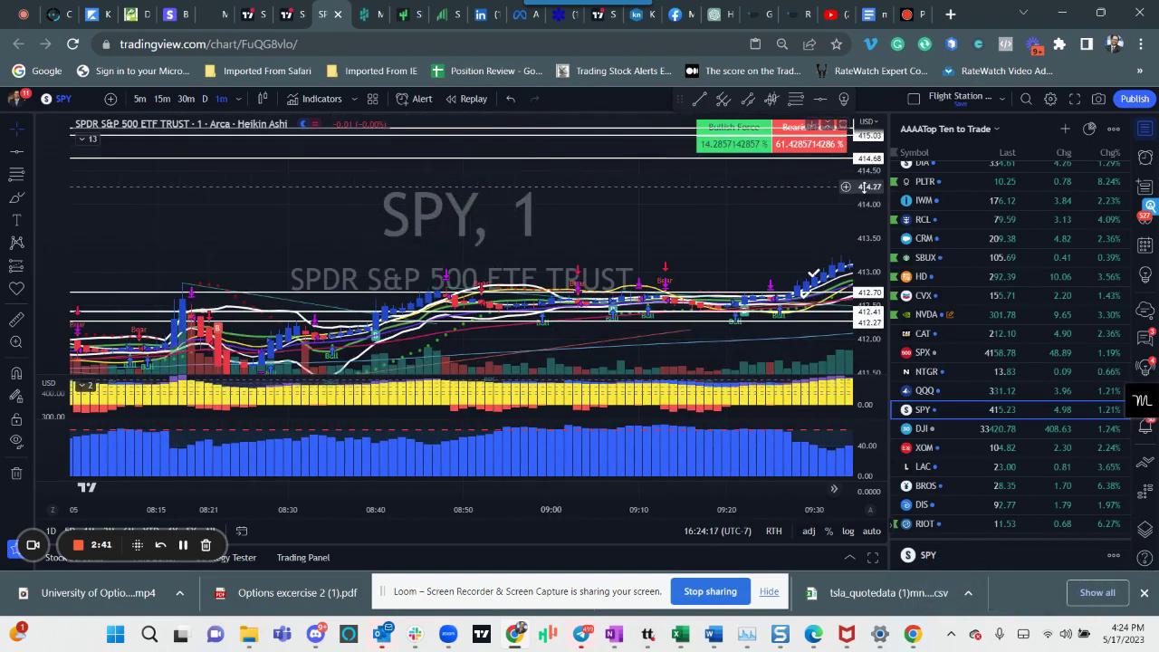
pyautogui.moveTo(277, 222); pyautogui.dragTo(759, 217)
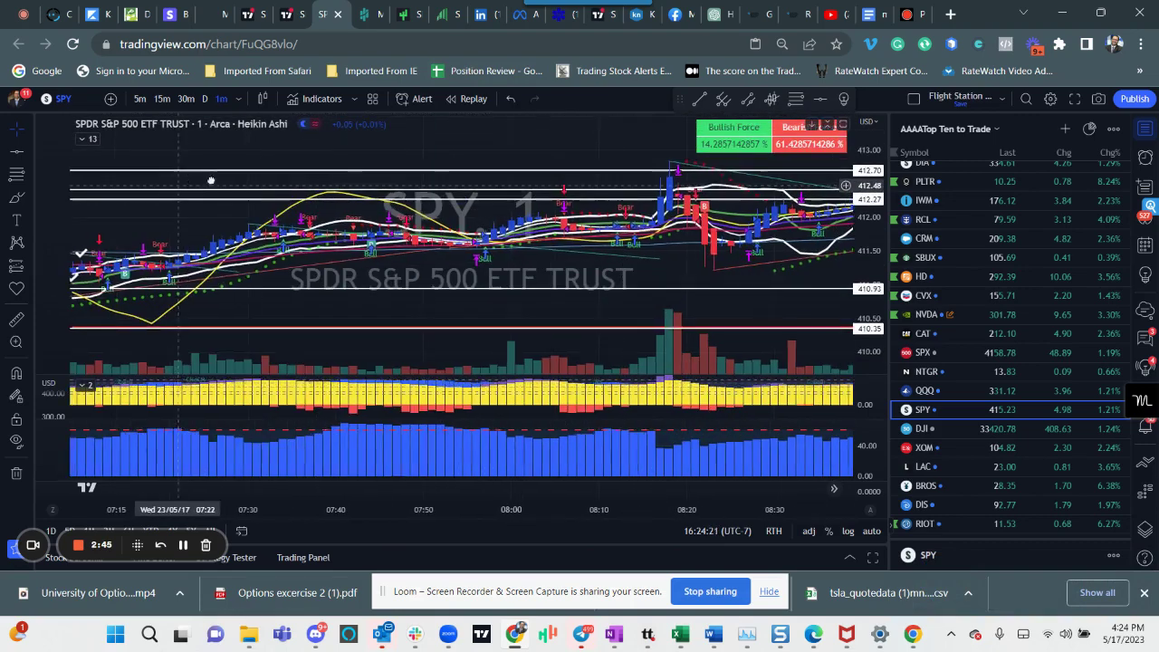
pyautogui.moveTo(340, 203); pyautogui.dragTo(989, 163)
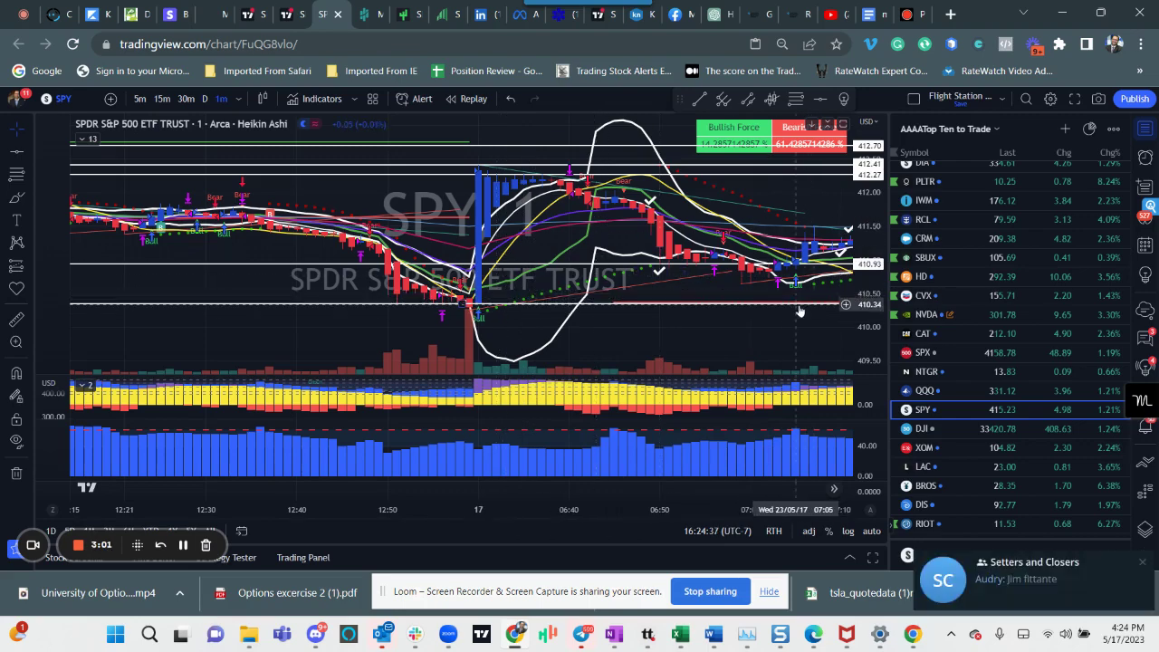
# Dismiss the Setters and Closers notification and bring the 06:50–08:00 candles into view
pyautogui.hscroll(2, 801, 307)
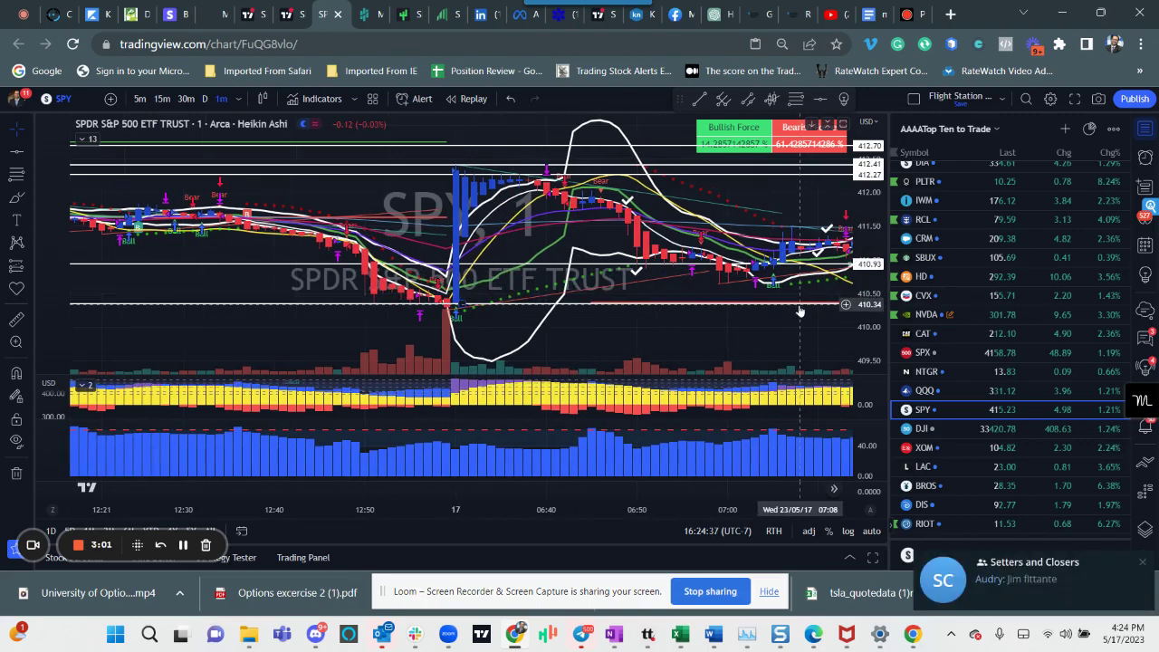
pyautogui.click(1143, 563)
pyautogui.hscroll(10, 744, 355)
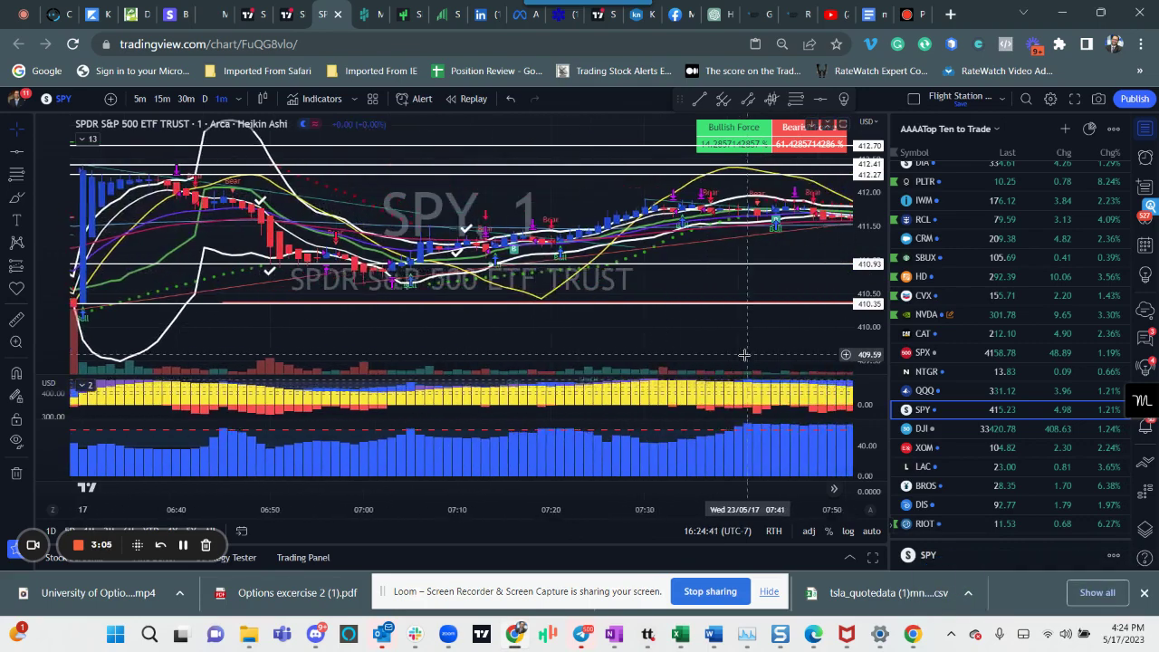
pyautogui.hscroll(5, 744, 355)
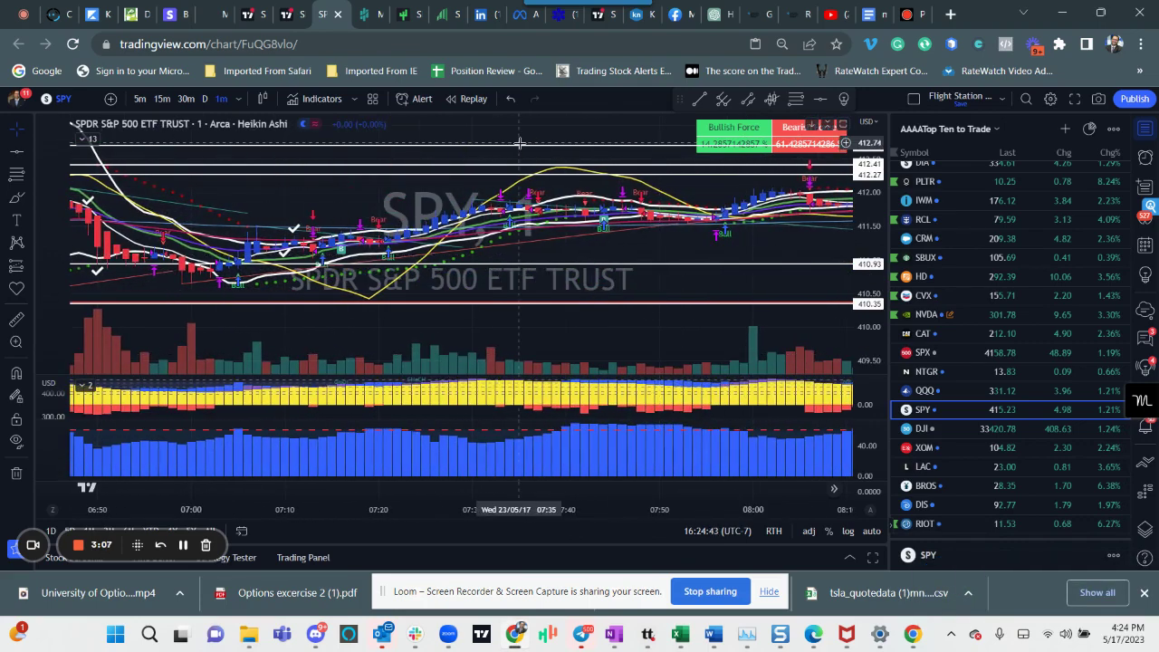
# Switch to the SPX daily Heikin Ashi chart and scroll through February to mid-May
pyautogui.click(254, 15)
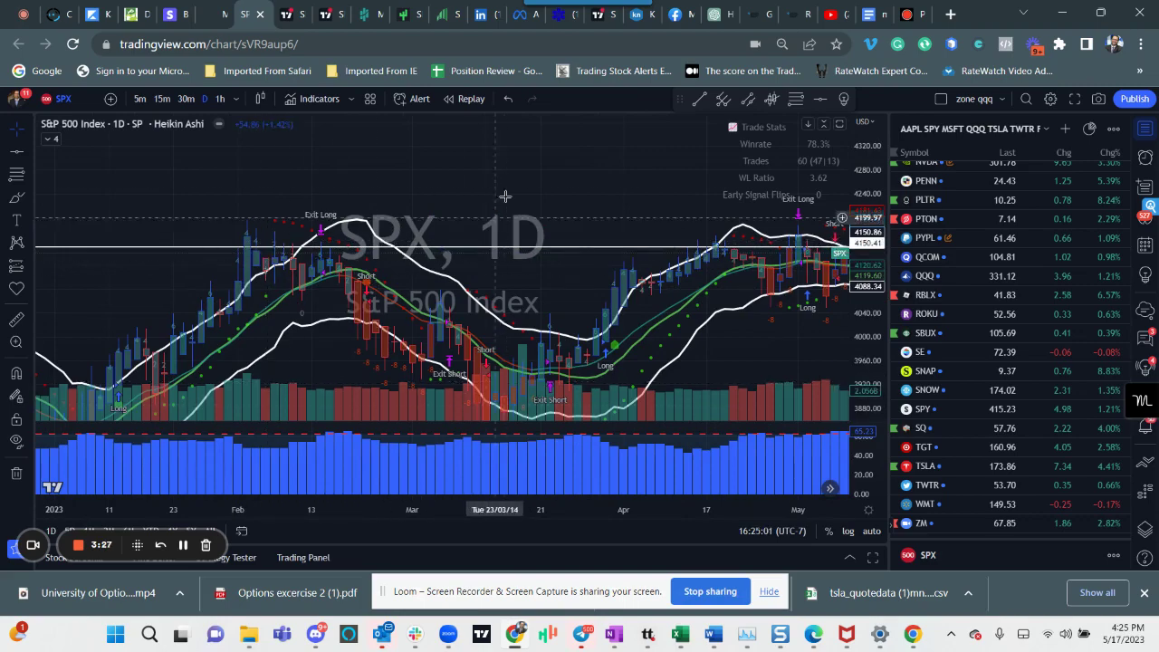
pyautogui.hscroll(-5, 383, 175)
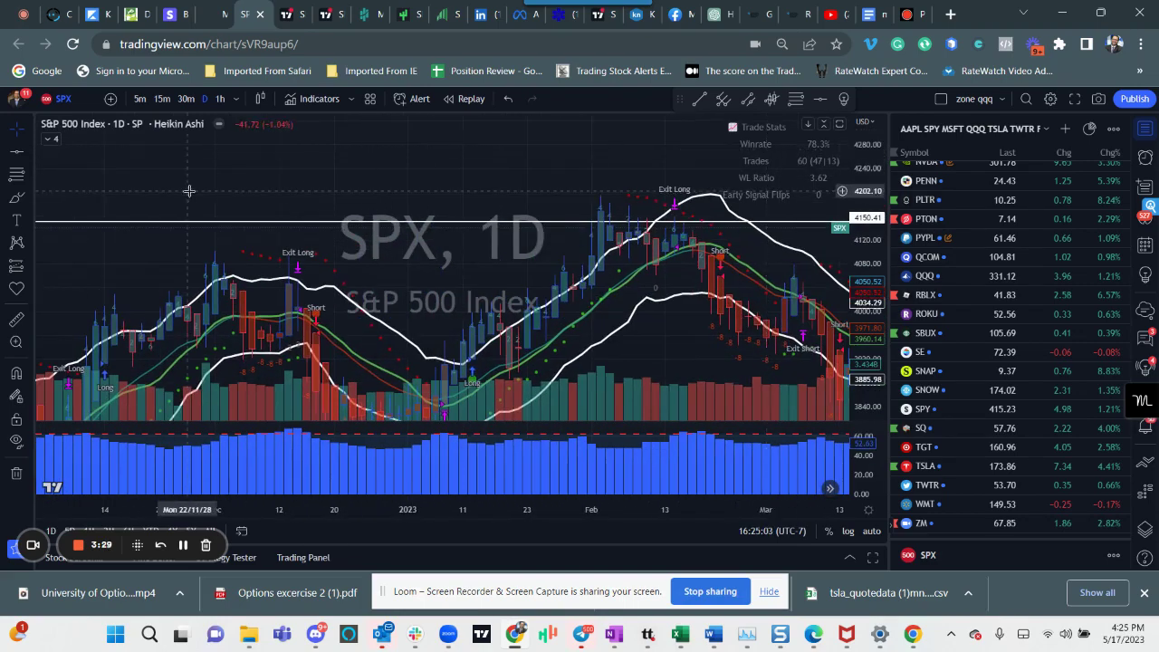
pyautogui.hscroll(8, 190, 191)
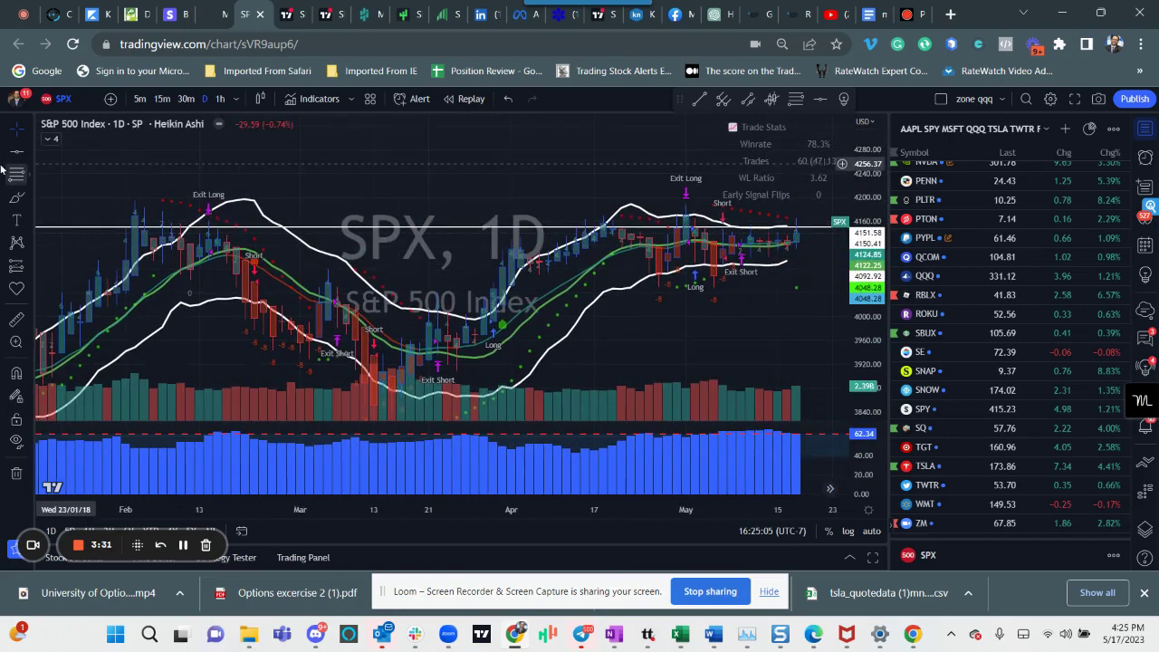
pyautogui.hscroll(5, 414, 186)
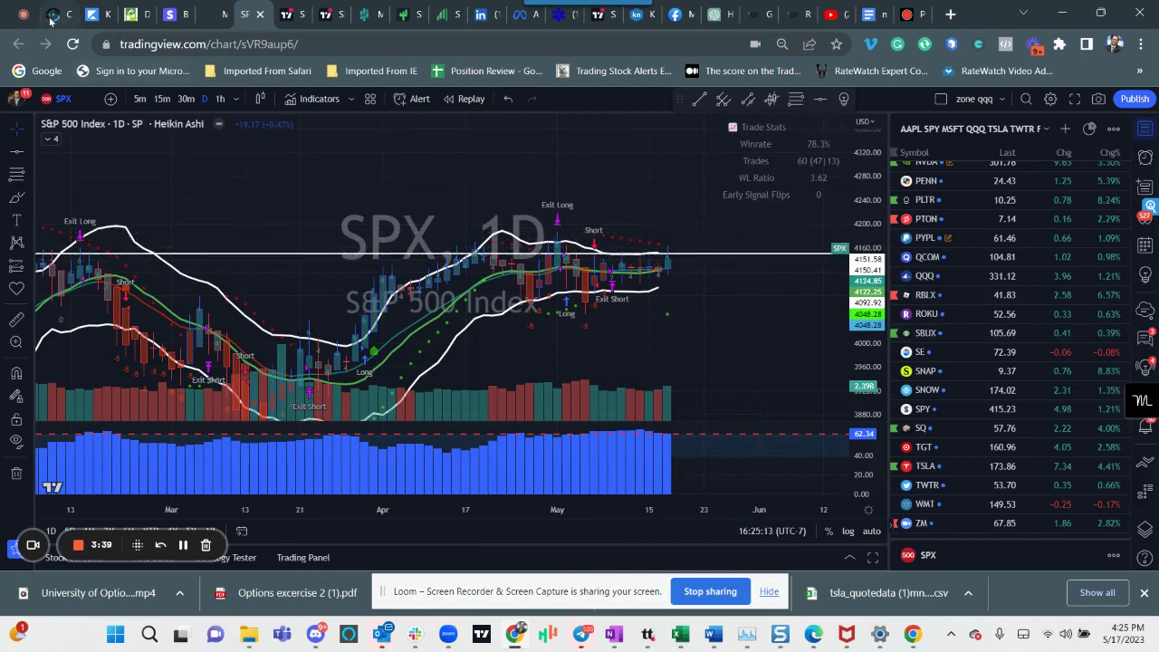
# Switch to the Stock Forecast Today member page and scroll through the DJIA, NASDAQ and SPX forecasts
pyautogui.click(220, 16)
pyautogui.scroll(6, 877, 338)
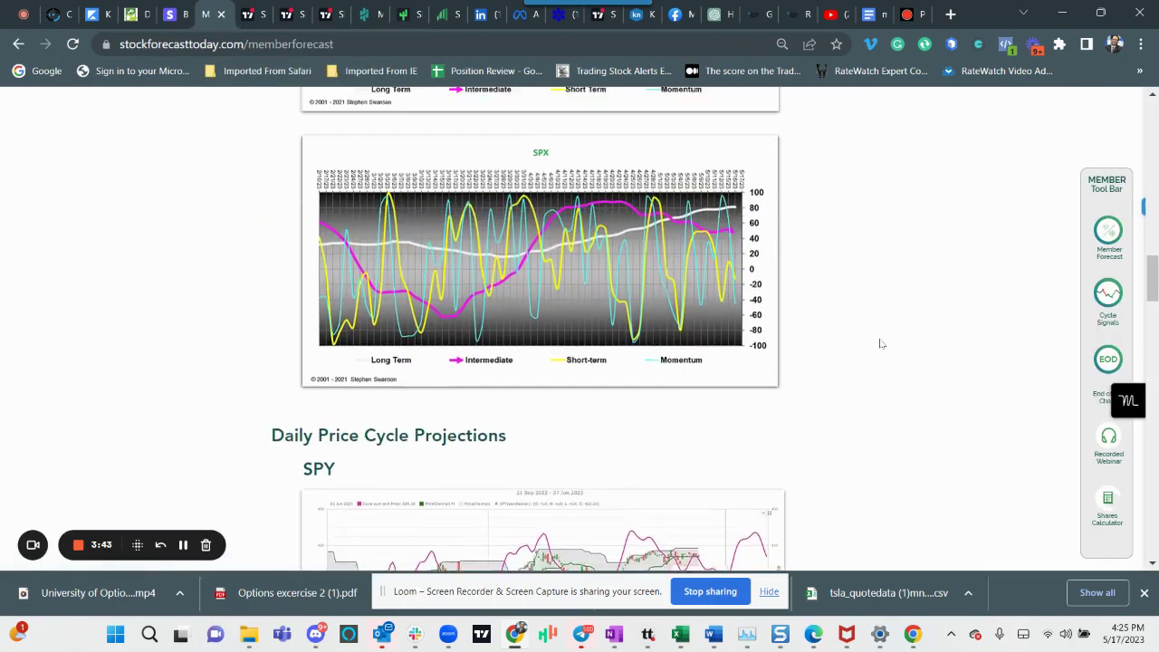
pyautogui.scroll(3, 879, 343)
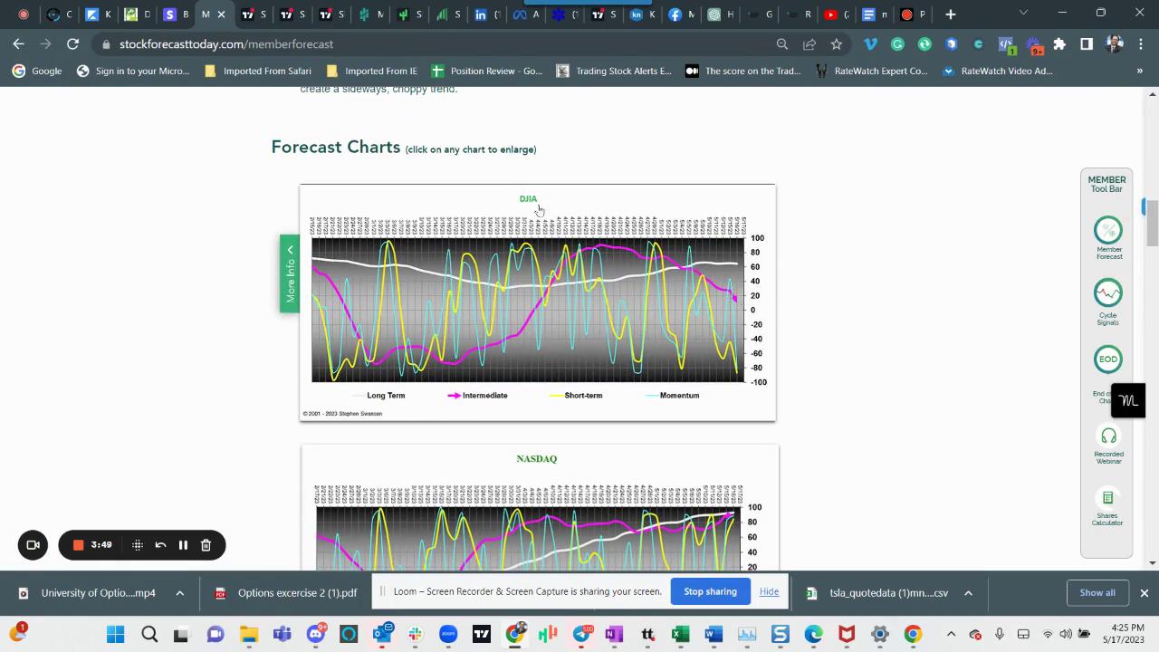
pyautogui.scroll(-1, 816, 297)
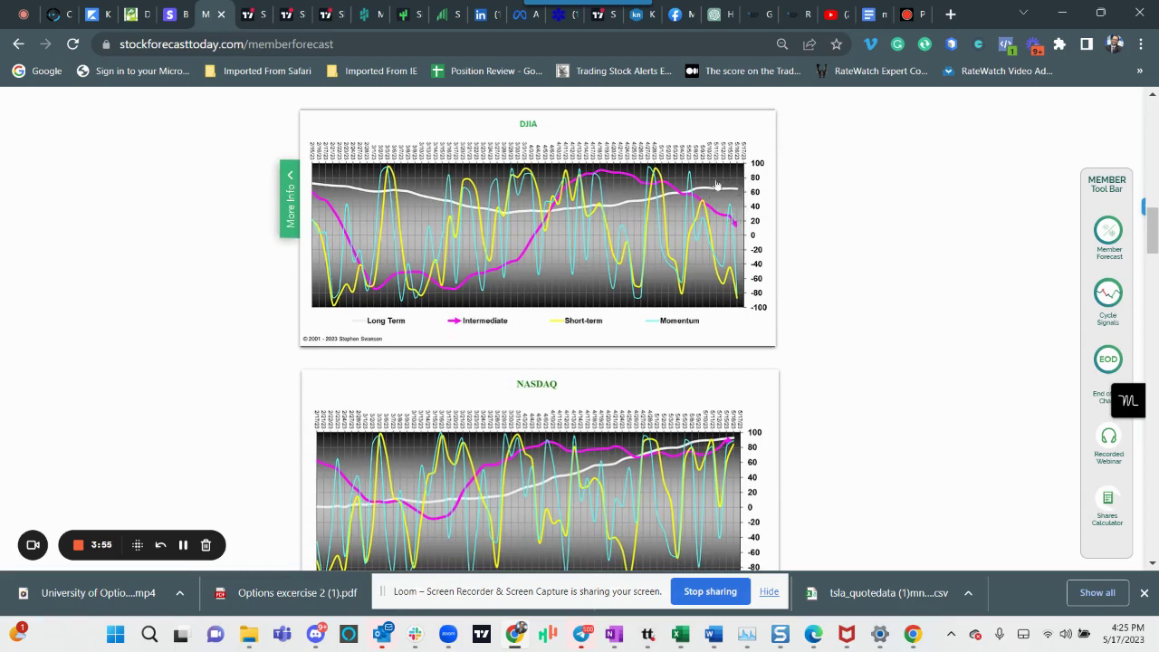
pyautogui.scroll(-2, 826, 258)
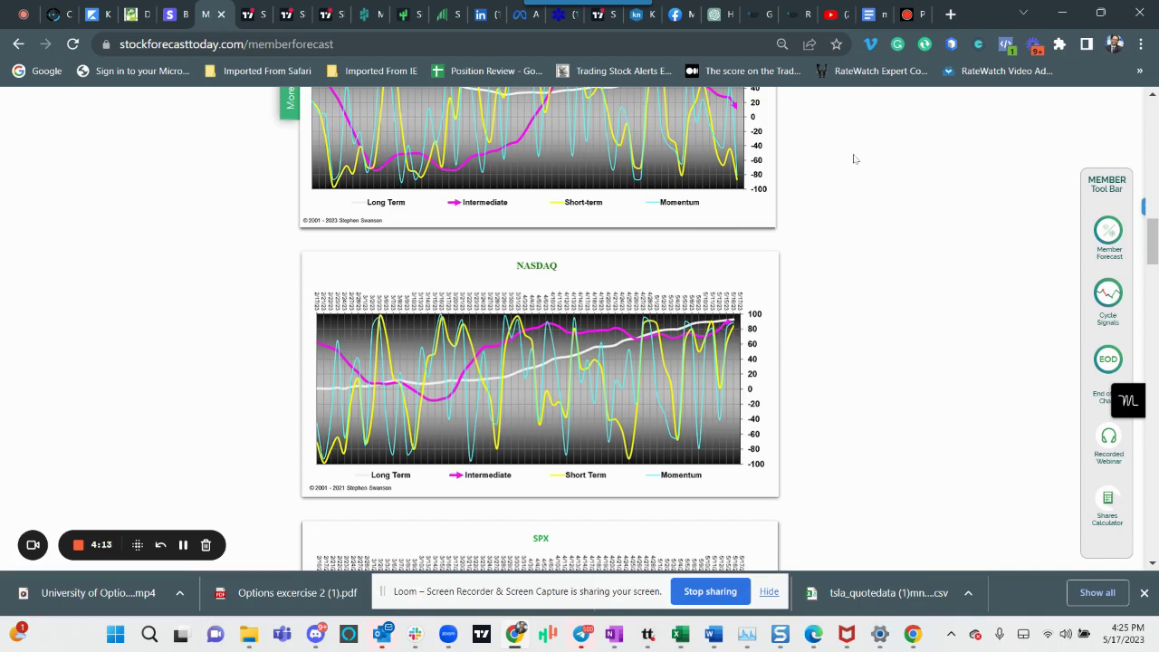
pyautogui.scroll(-3, 846, 273)
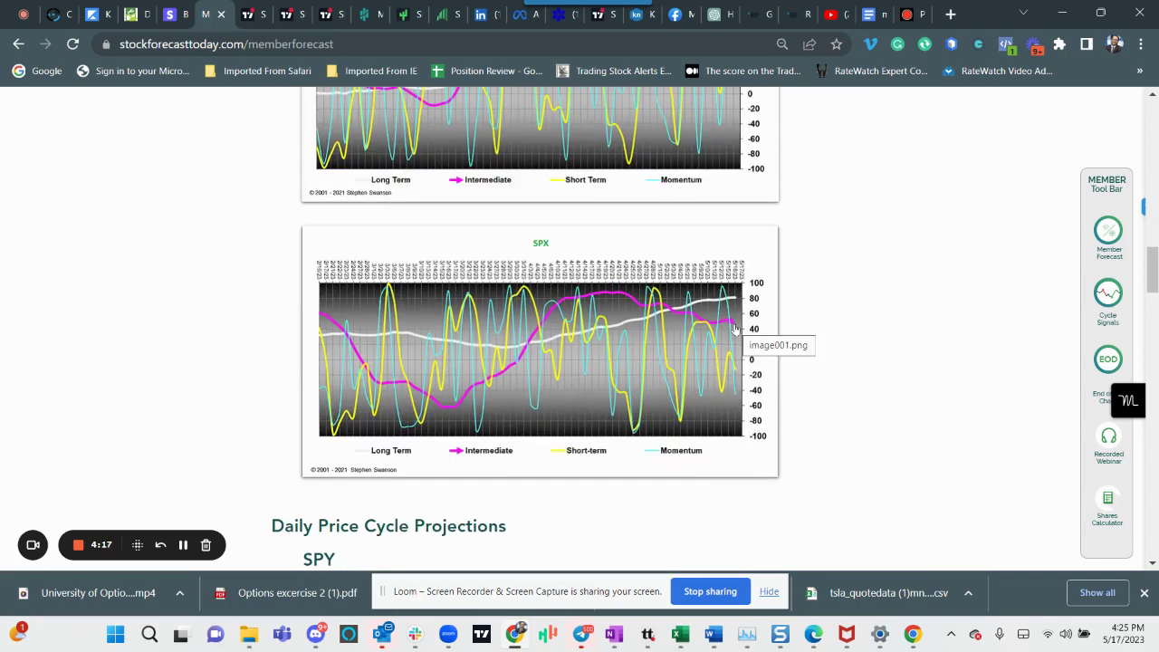
# Scroll down to the SPY Daily Price Cycle Projection chart, 21 Sep 2022 to 27 Jun 2023
pyautogui.scroll(-3, 857, 334)
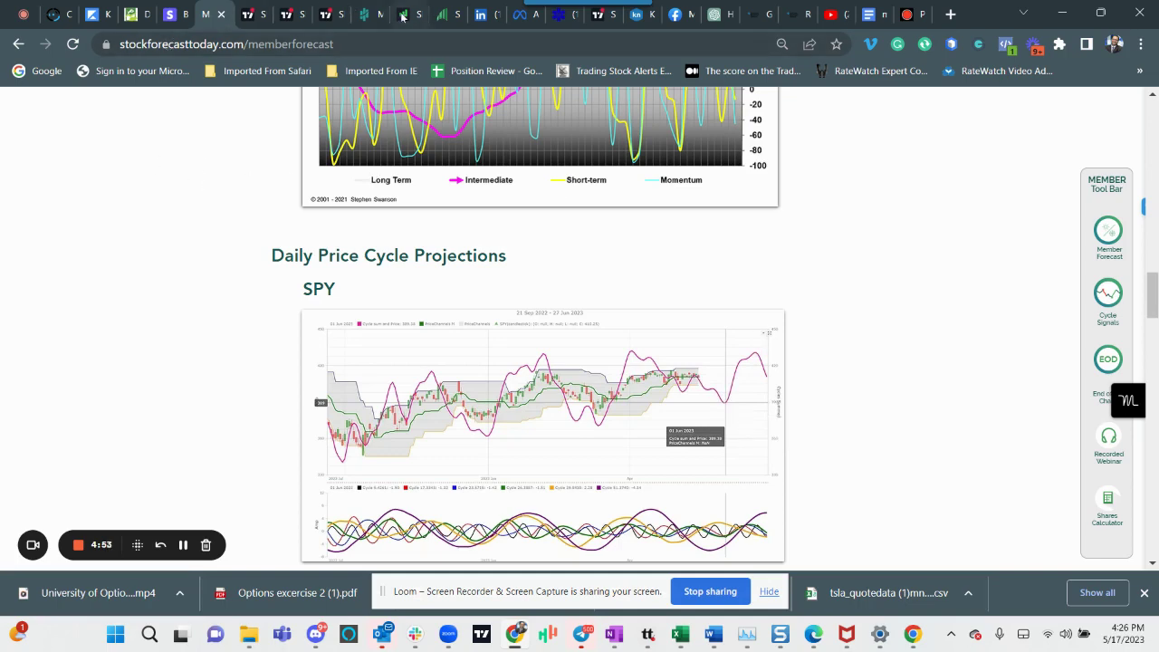
# Switch to MAPsignals and scroll past the Big Money Index to SPY's Big Money Stock Buys and Sells
pyautogui.click(366, 15)
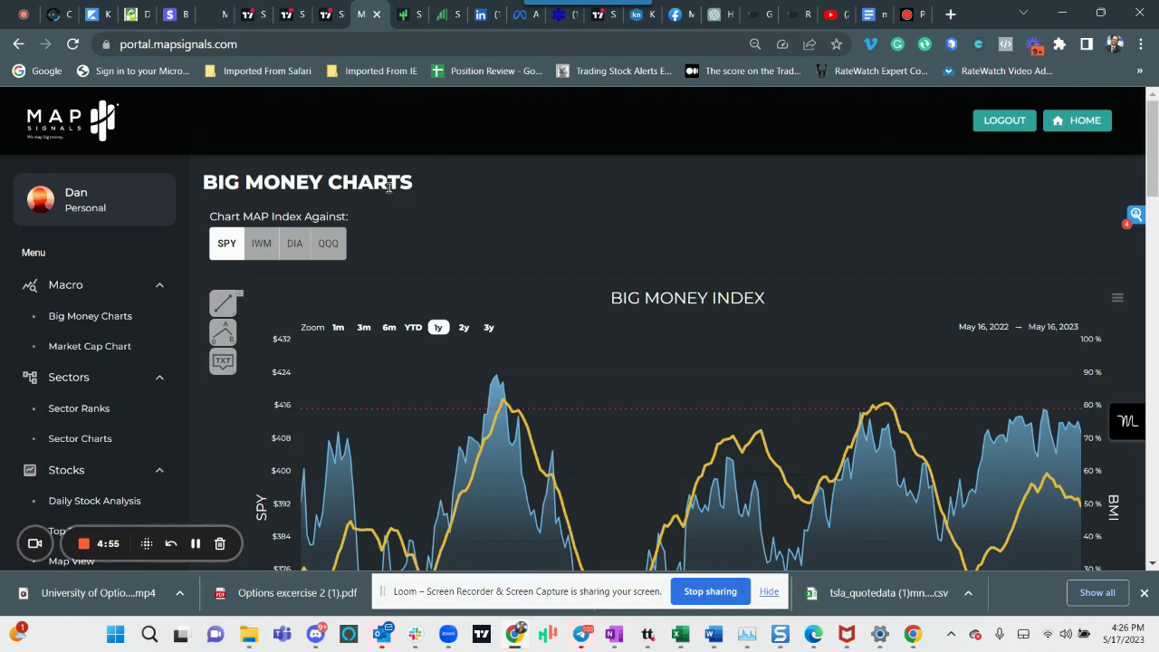
pyautogui.scroll(-2, 621, 323)
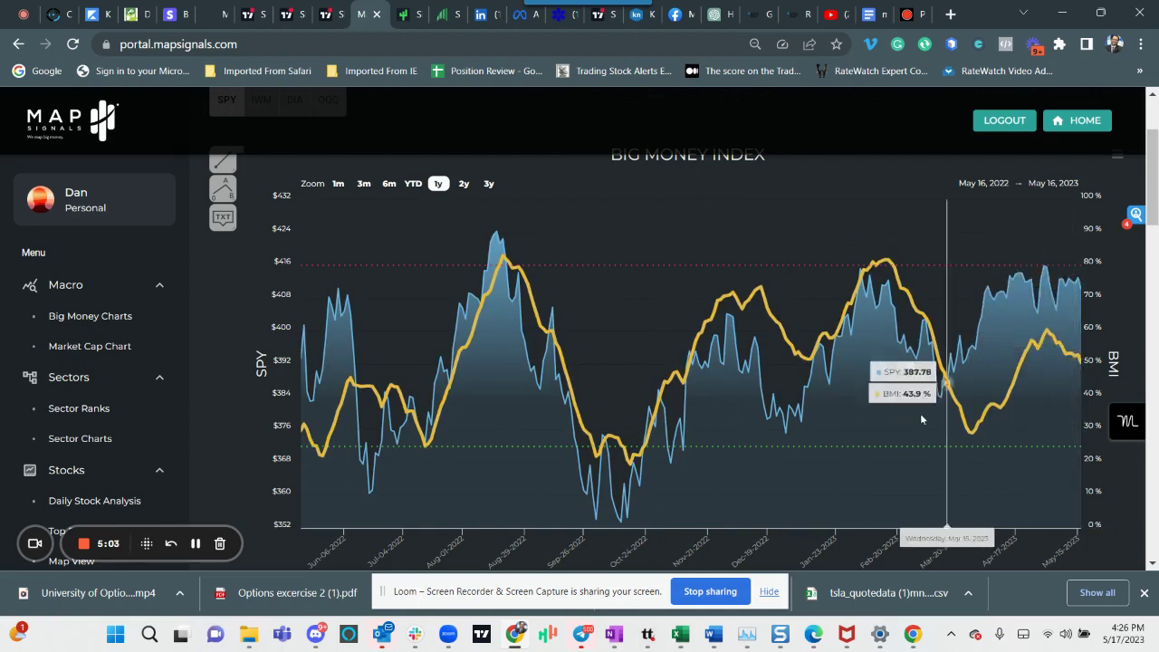
pyautogui.scroll(-2, 920, 418)
pyautogui.scroll(-3, 919, 421)
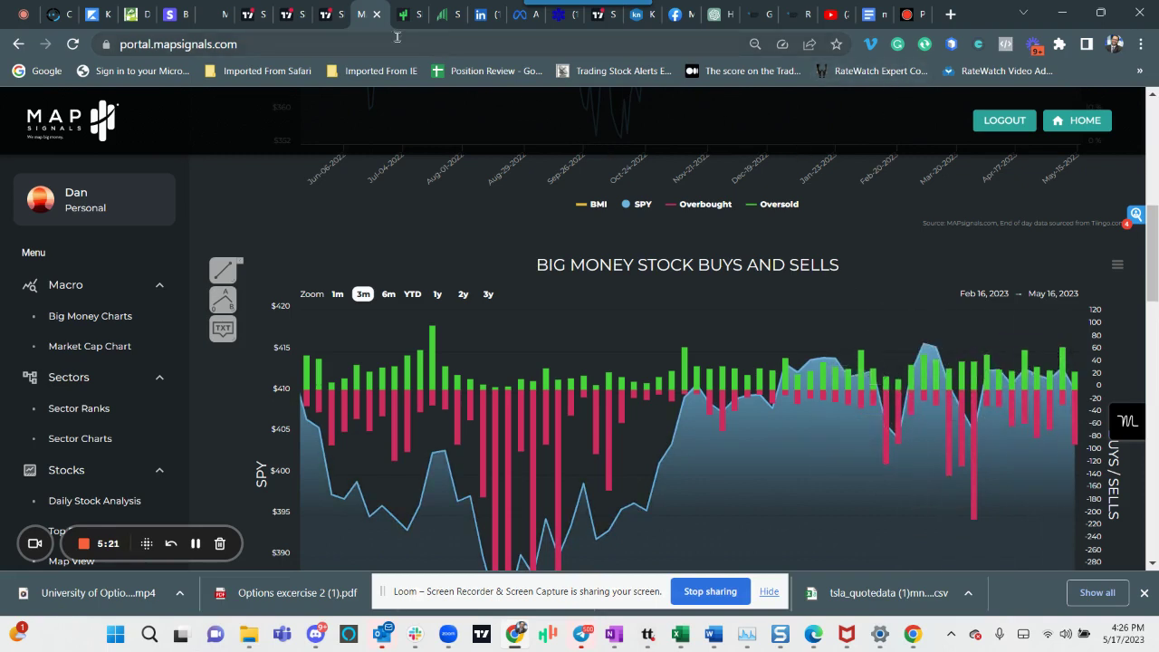
pyautogui.moveTo(333, 20)
# Bring up the Profit Sample workbook's 15–17 May Daily Profit tables, then return to Chrome
pyautogui.moveTo(684, 639)
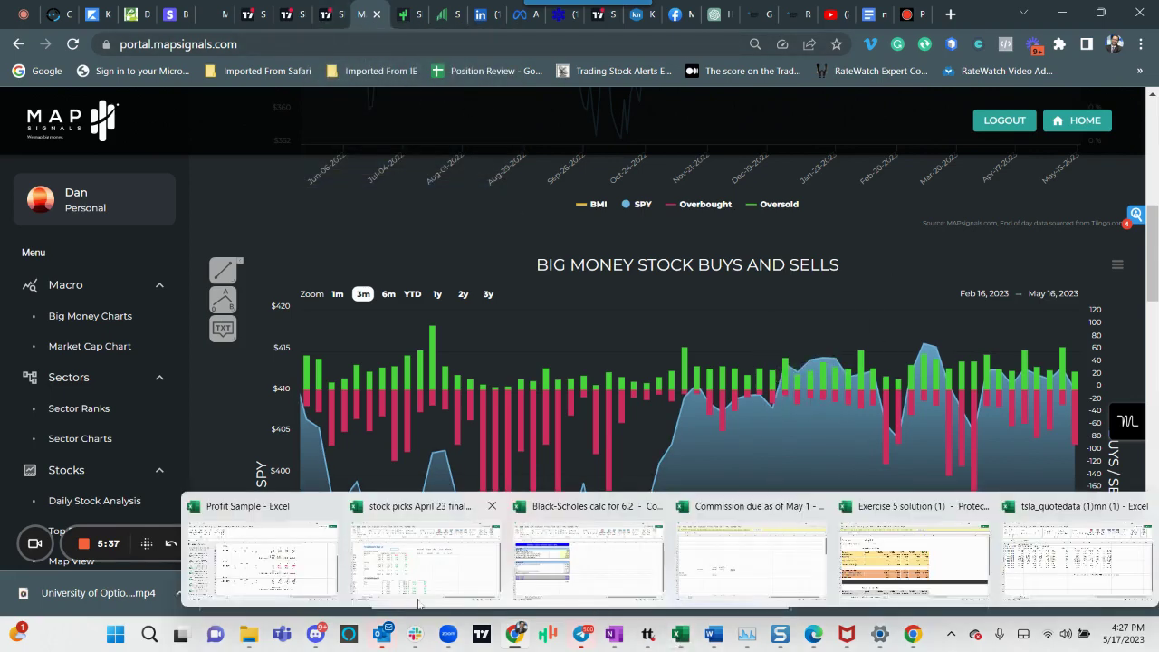
pyautogui.click(287, 568)
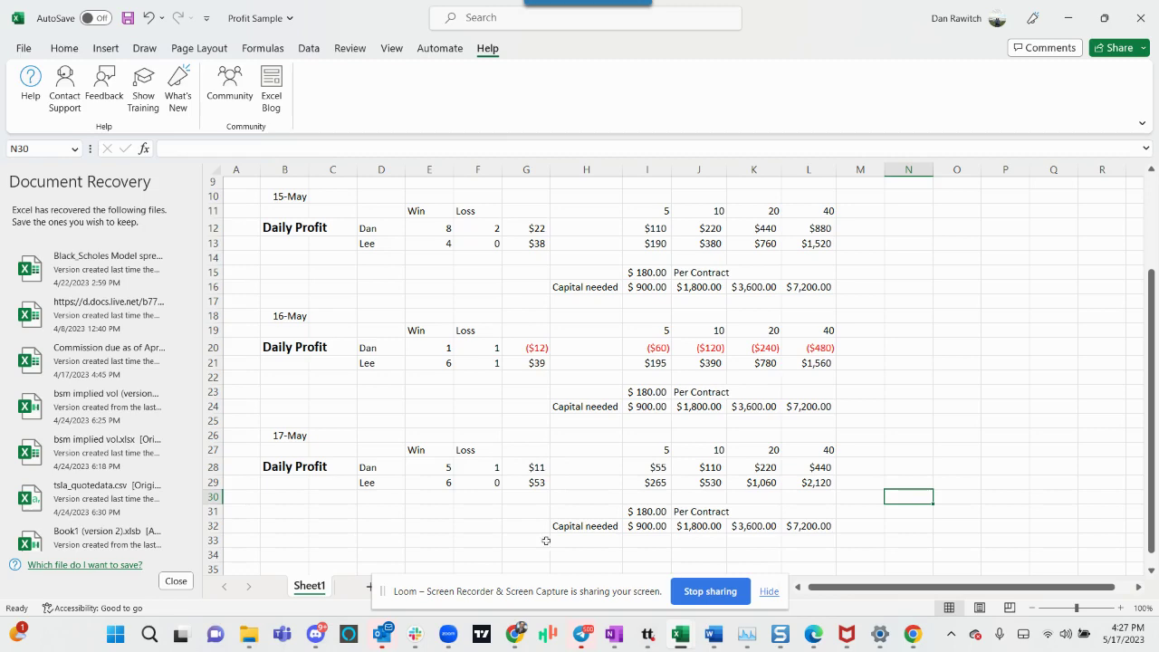
pyautogui.moveTo(580, 634)
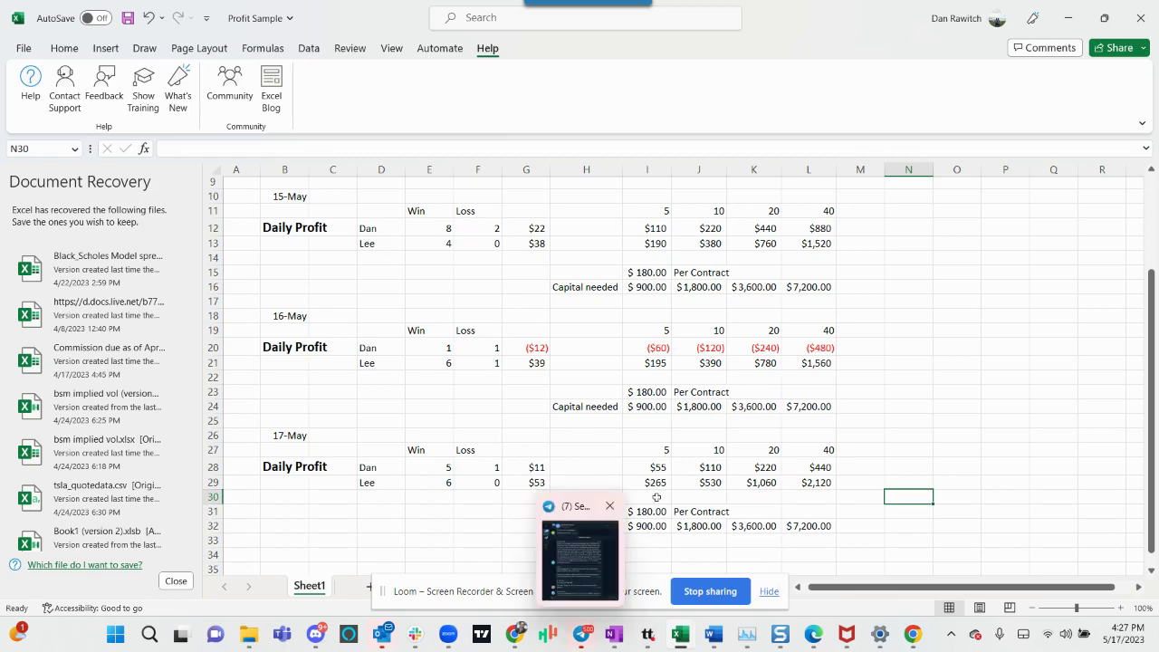
pyautogui.moveTo(514, 634)
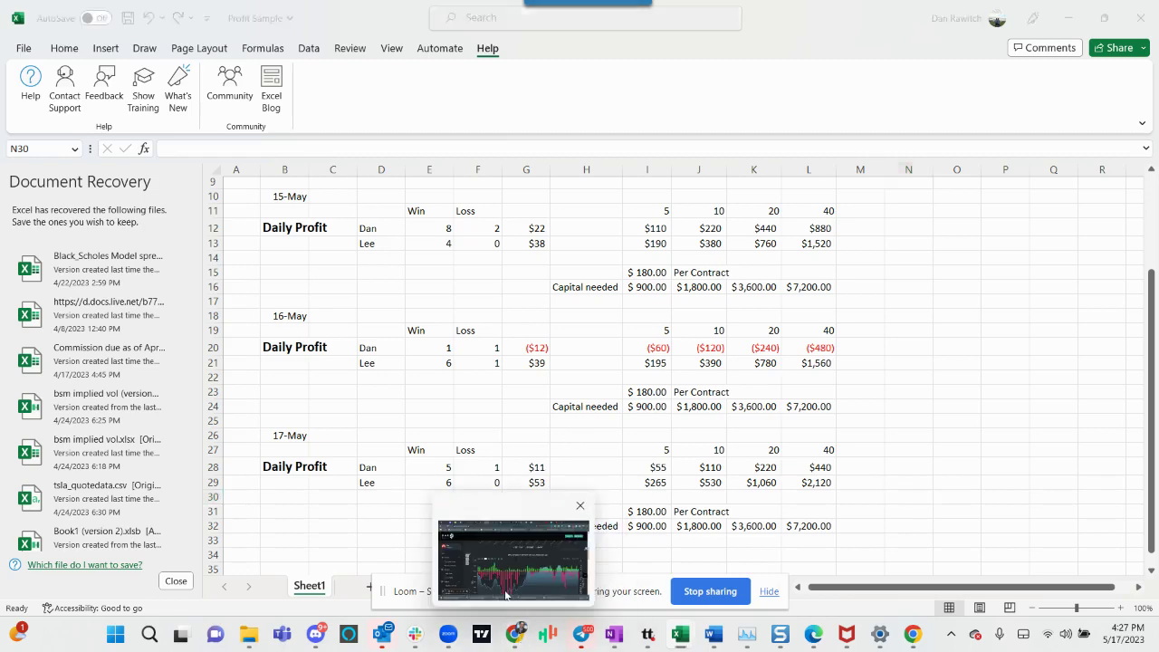
pyautogui.click(516, 553)
# Show the dashboard's Trading Ledger and scroll down to the eight 5/17/2023 SPY trades
pyautogui.hotkey('ctrl', '4')
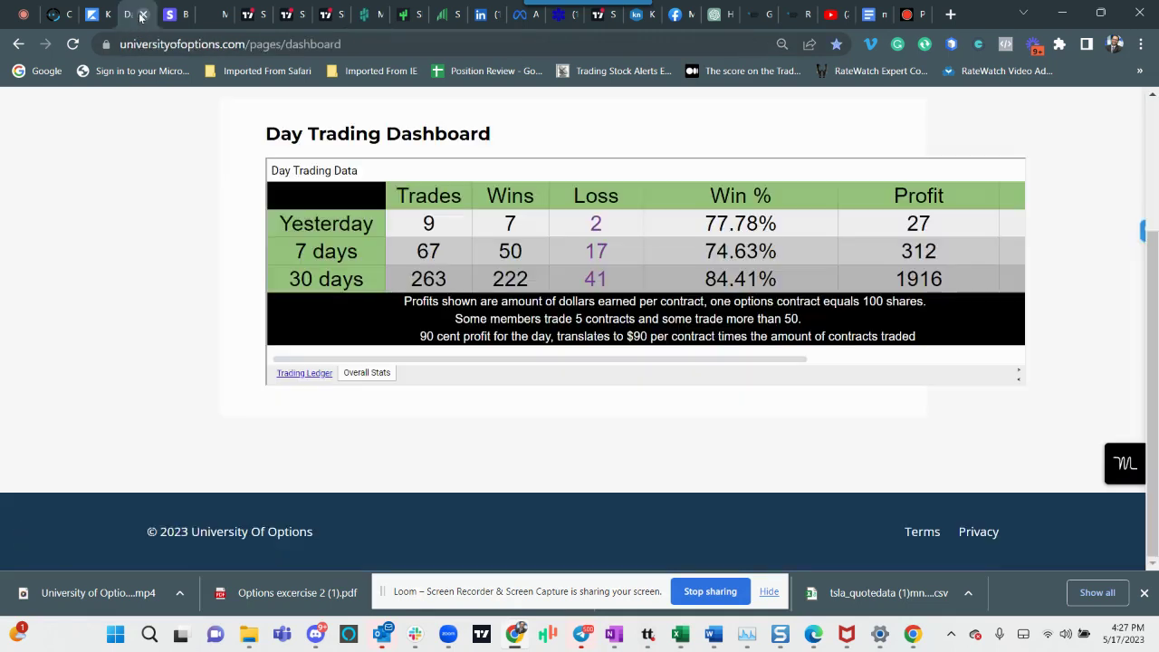
pyautogui.click(318, 374)
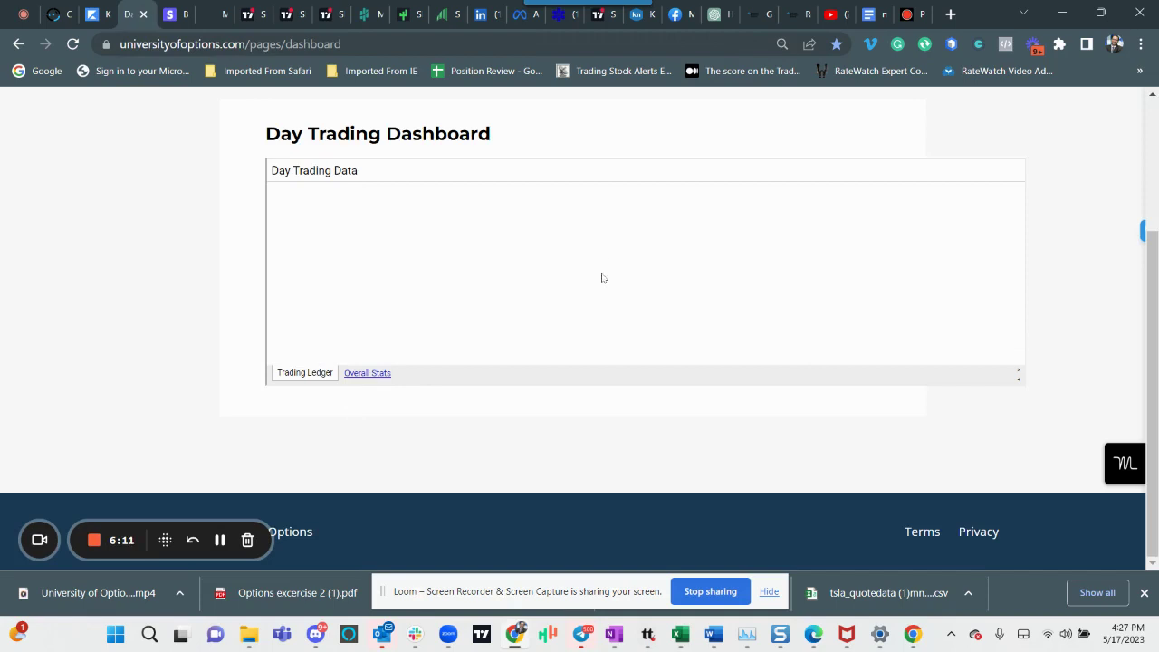
pyautogui.scroll(1, 514, 258)
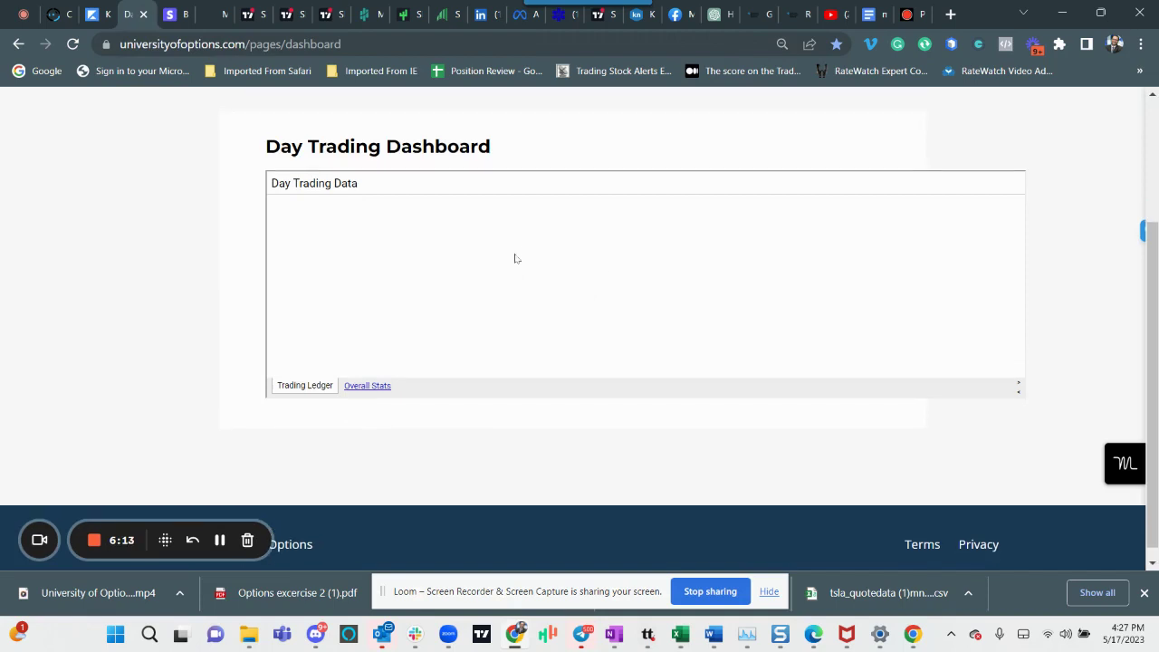
pyautogui.scroll(-1, 516, 241)
pyautogui.scroll(2, 514, 259)
pyautogui.scroll(-1, 514, 260)
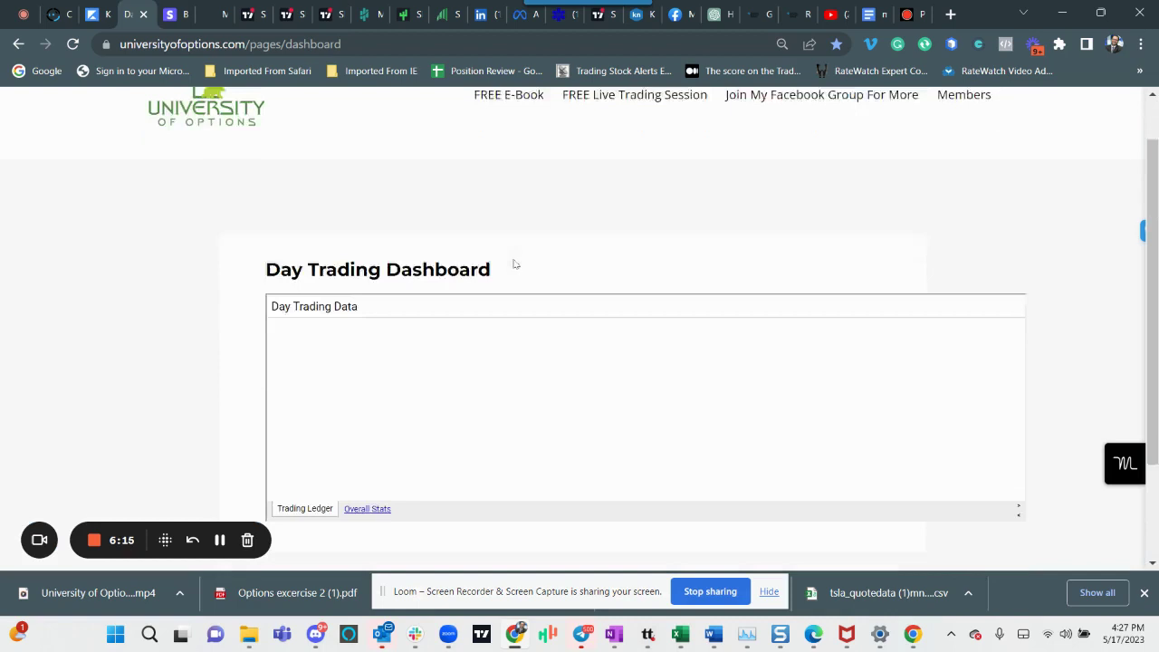
pyautogui.scroll(-1, 461, 385)
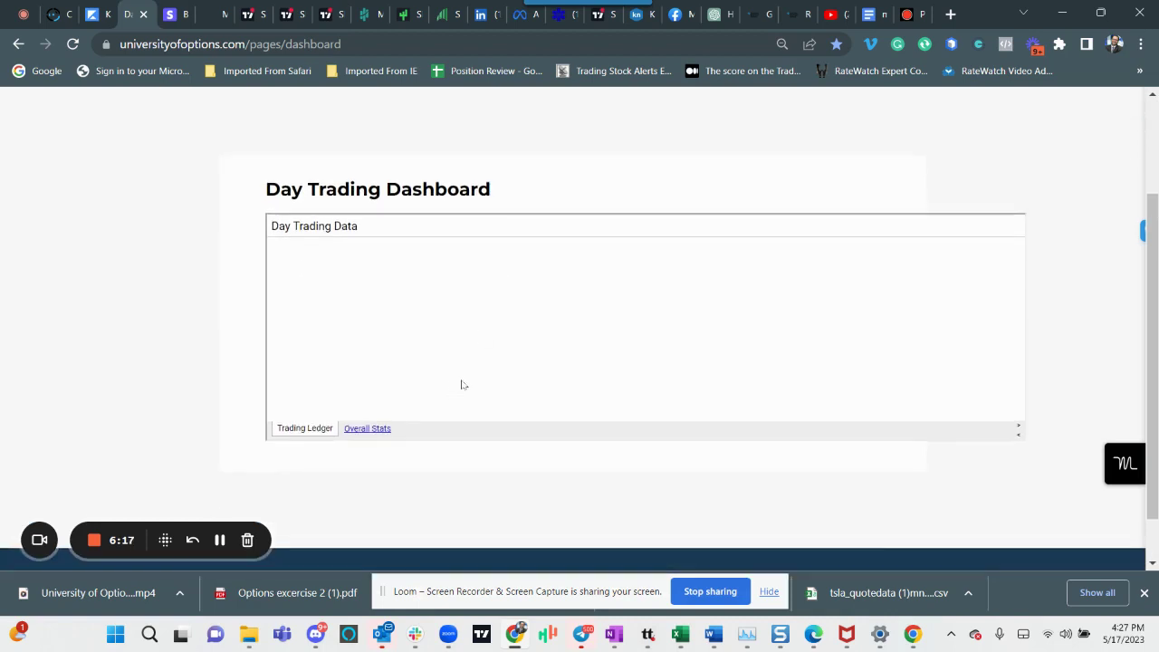
pyautogui.scroll(-1, 463, 373)
pyautogui.scroll(1, 462, 372)
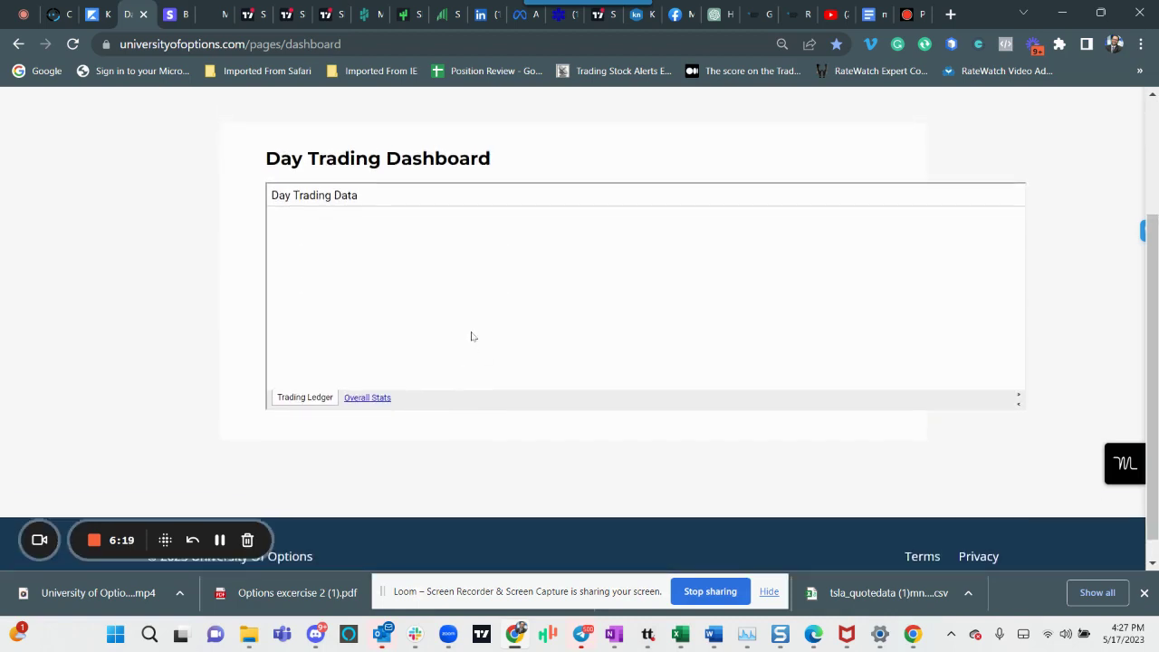
pyautogui.scroll(-1, 471, 334)
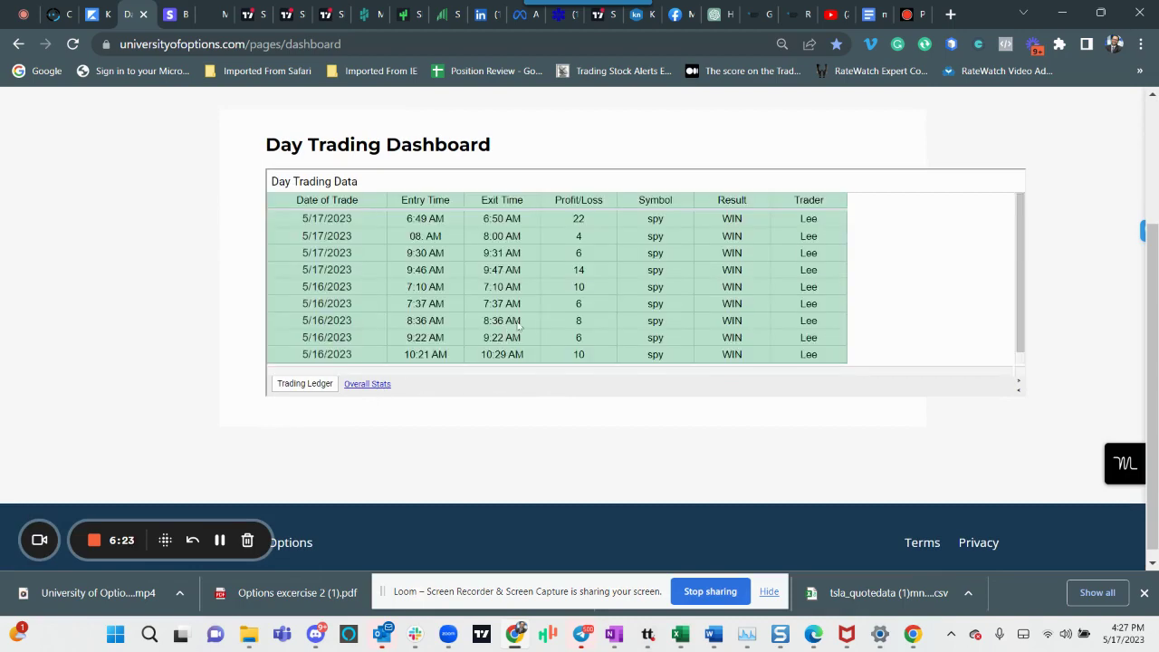
pyautogui.scroll(-10, 519, 326)
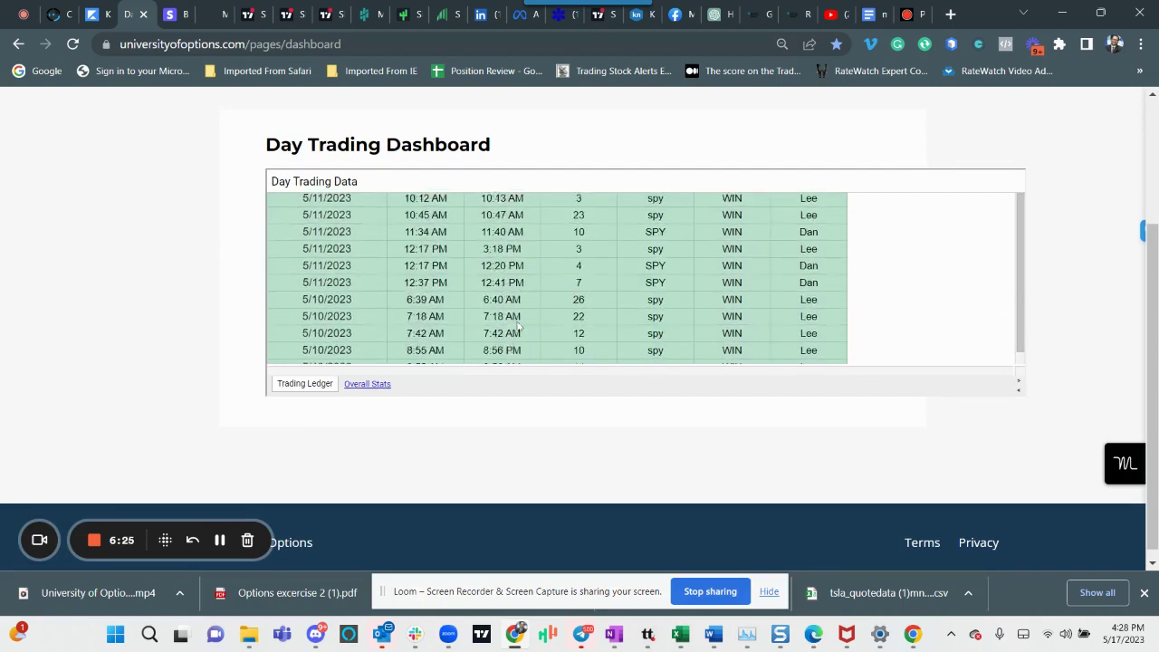
pyautogui.scroll(-15, 518, 328)
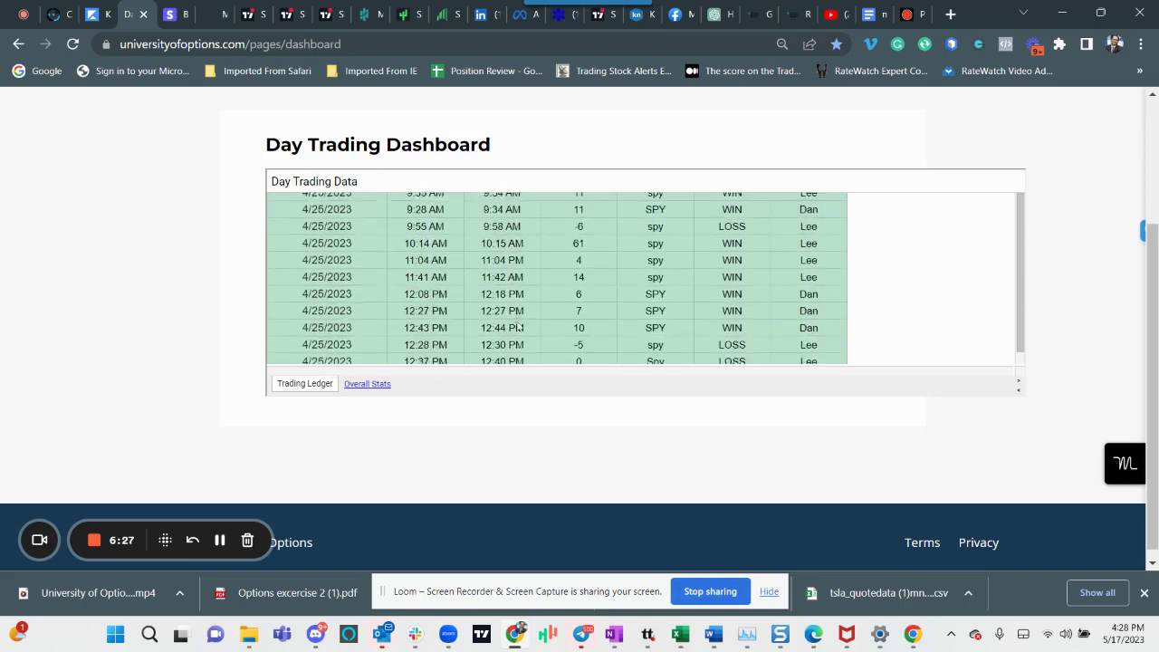
pyautogui.scroll(-15, 518, 328)
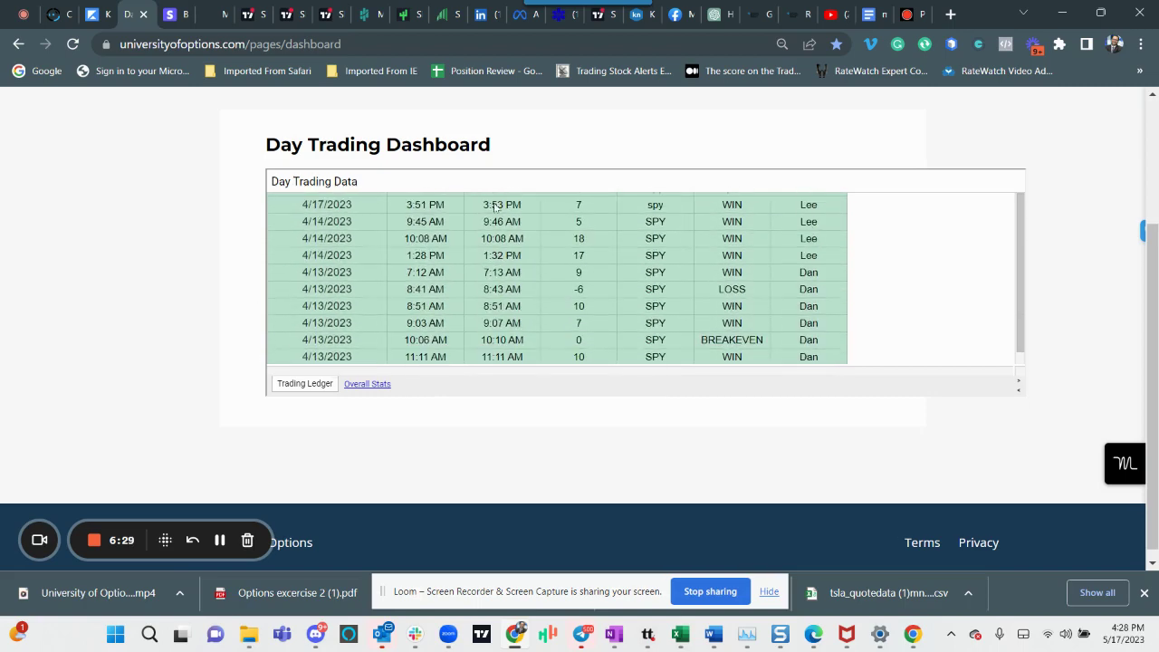
pyautogui.scroll(-15, 496, 207)
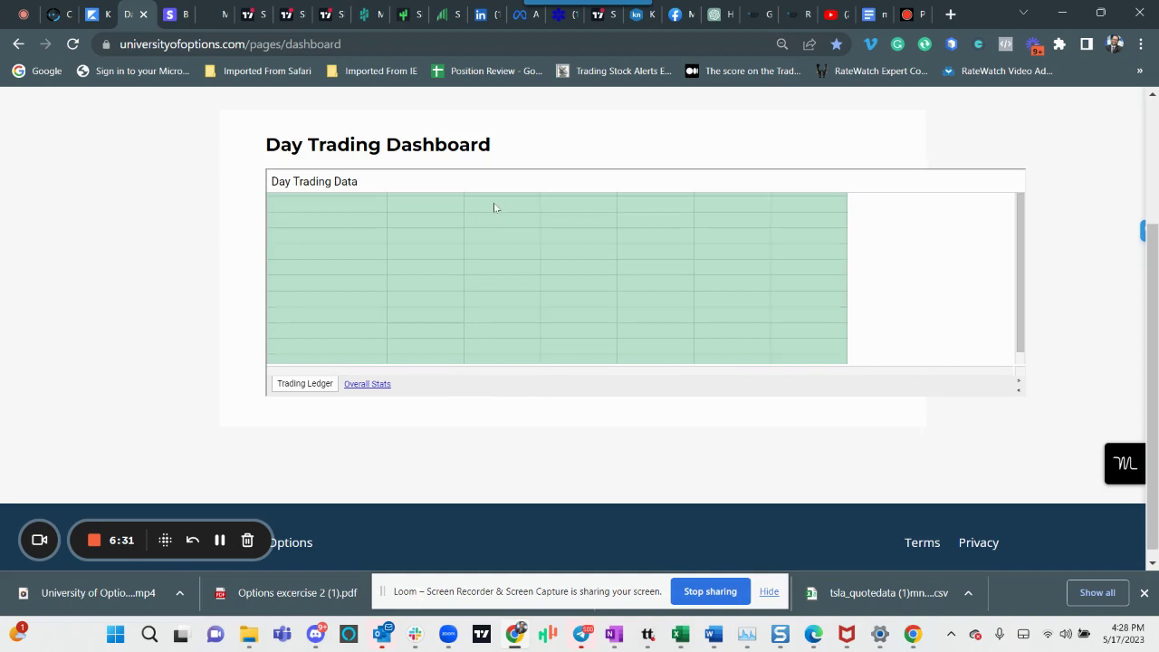
pyautogui.scroll(-5, 494, 207)
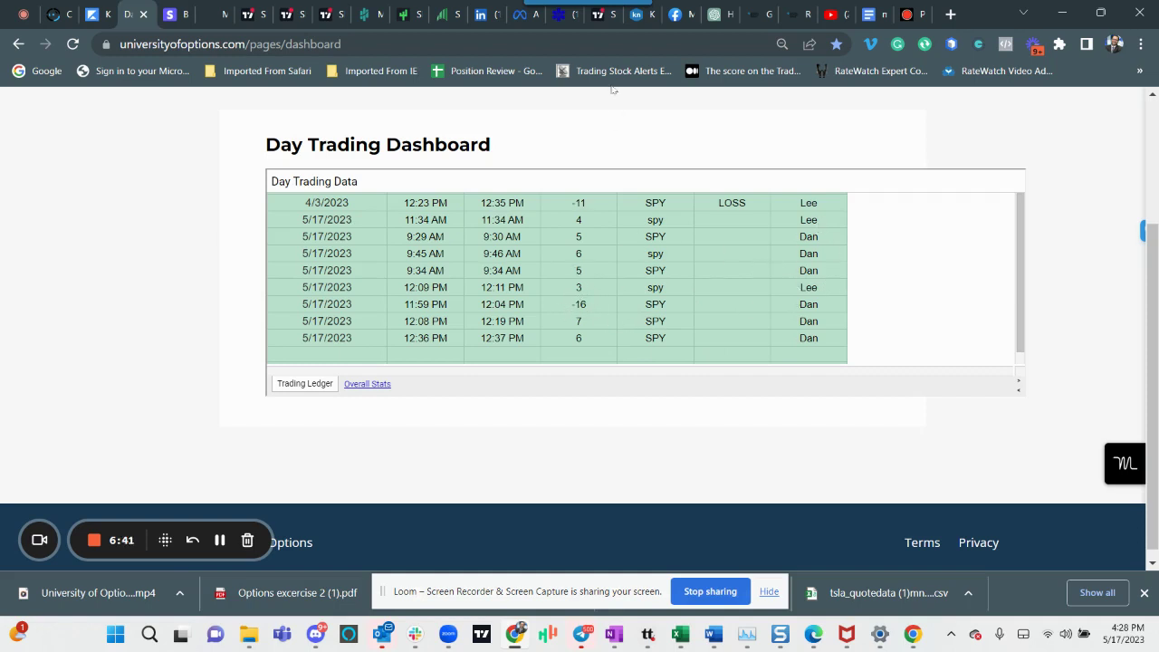
# Back on the SPY chart, bring the early-morning candles into view and mark a 411.75 level
pyautogui.click(331, 16)
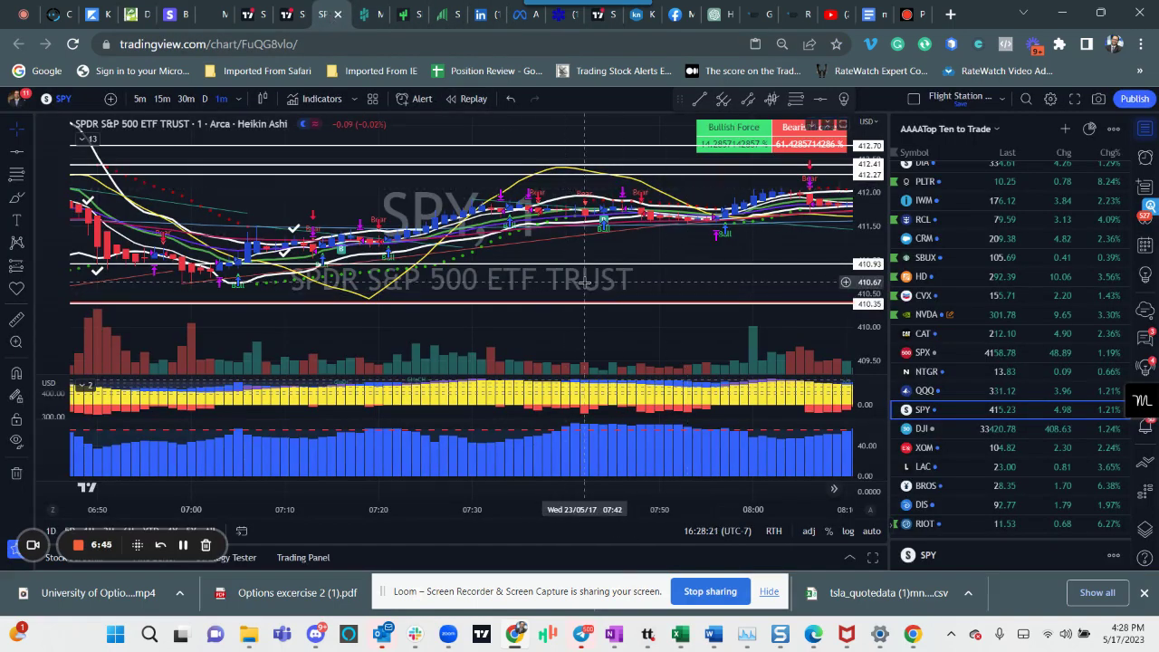
pyautogui.scroll(-1, 570, 291)
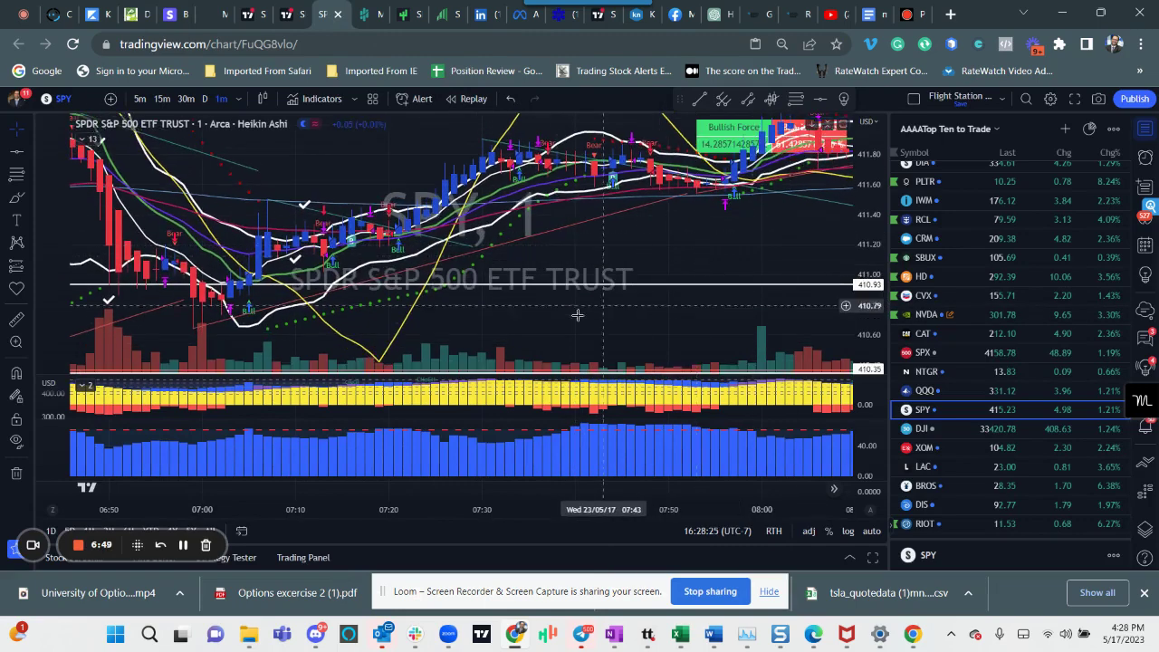
pyautogui.moveTo(576, 316); pyautogui.dragTo(837, 351)
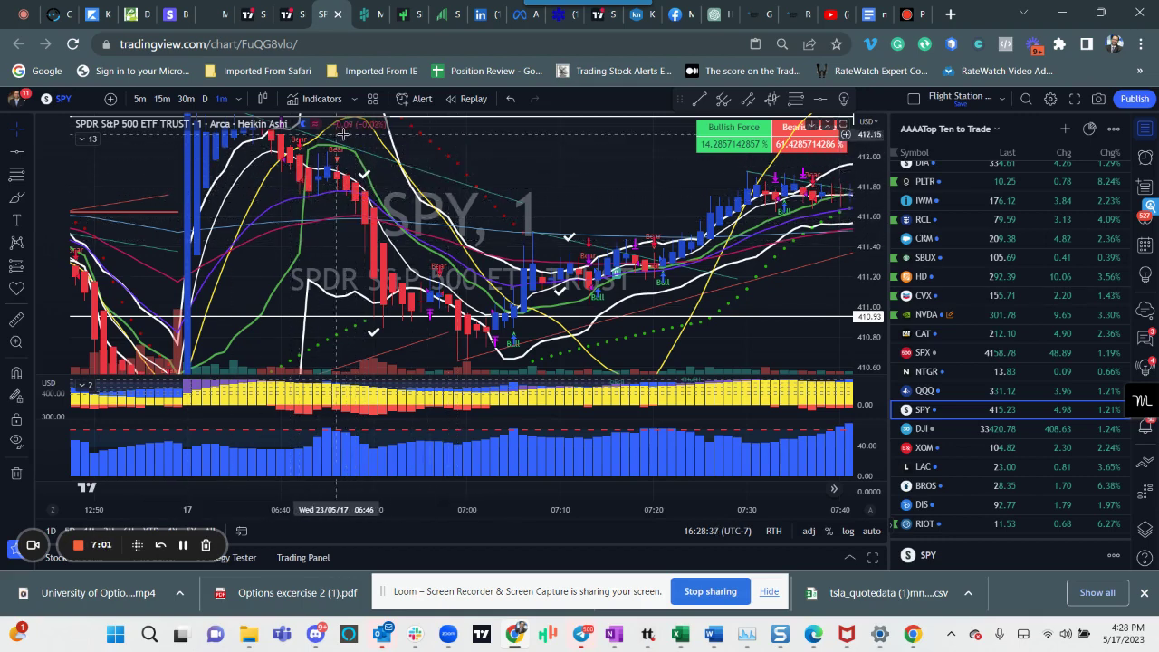
pyautogui.click(462, 194)
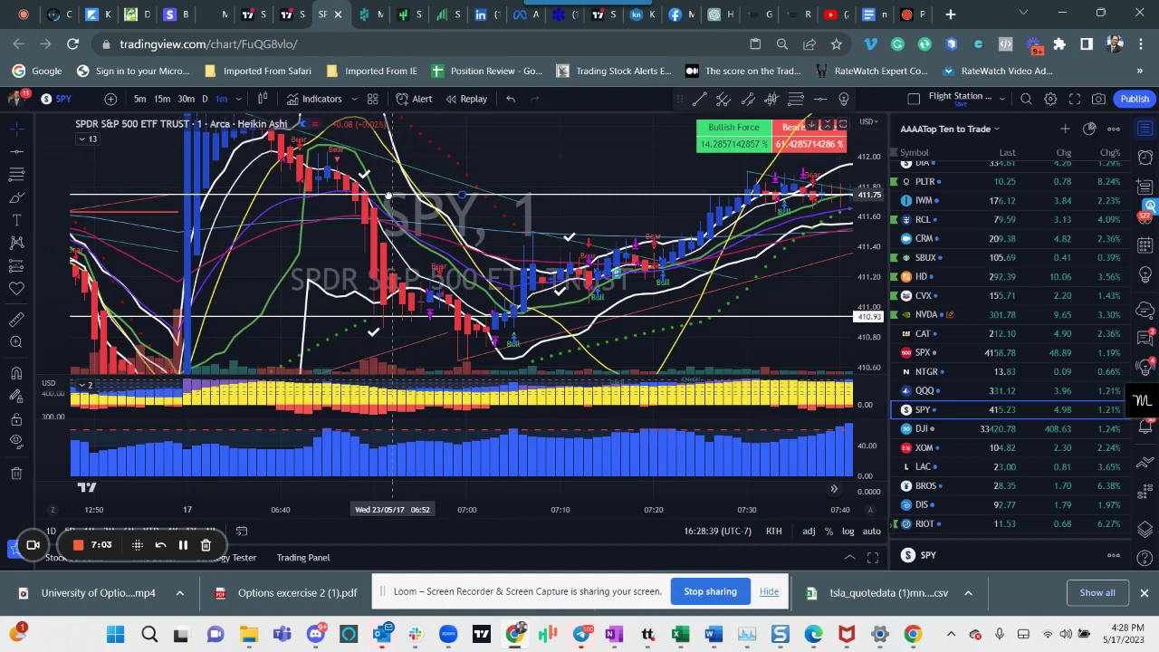
pyautogui.click(389, 197)
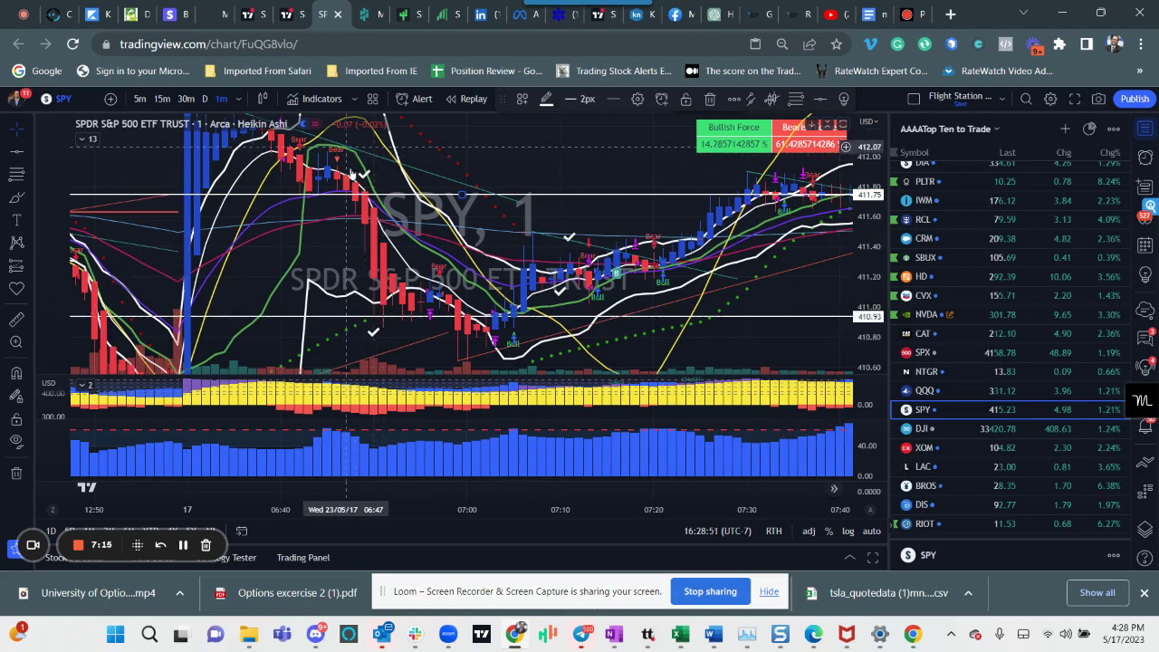
pyautogui.hscroll(3, 447, 281)
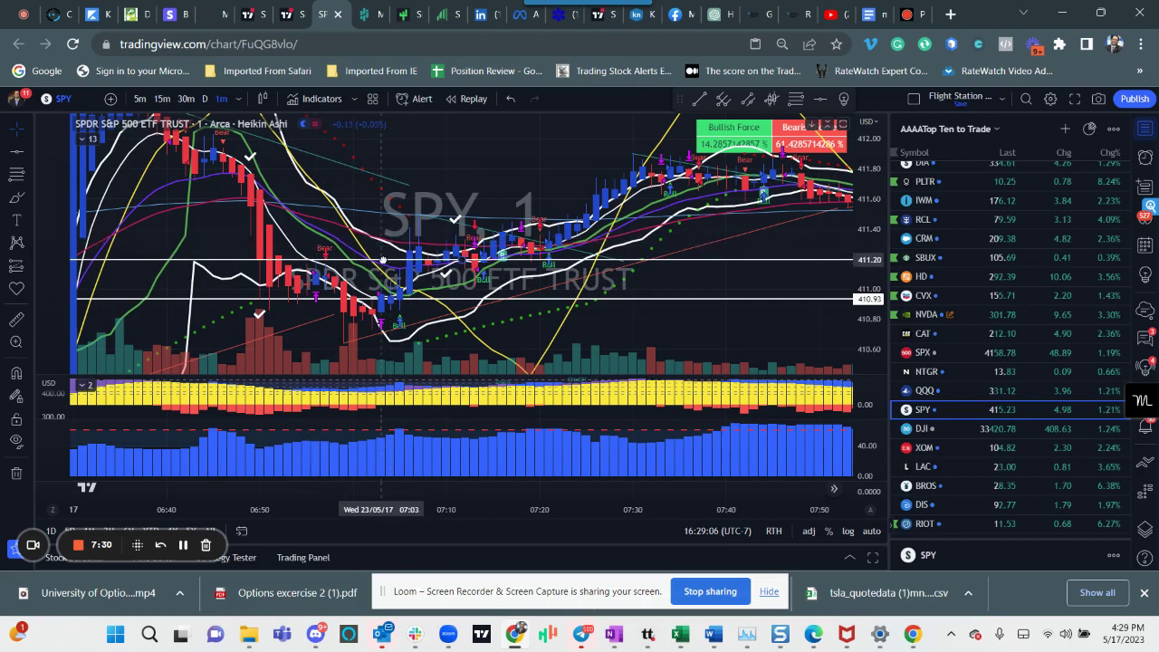
# Add a 411.20 horizontal level above the 410.93 line, then advance past 09:30
pyautogui.click(413, 298)
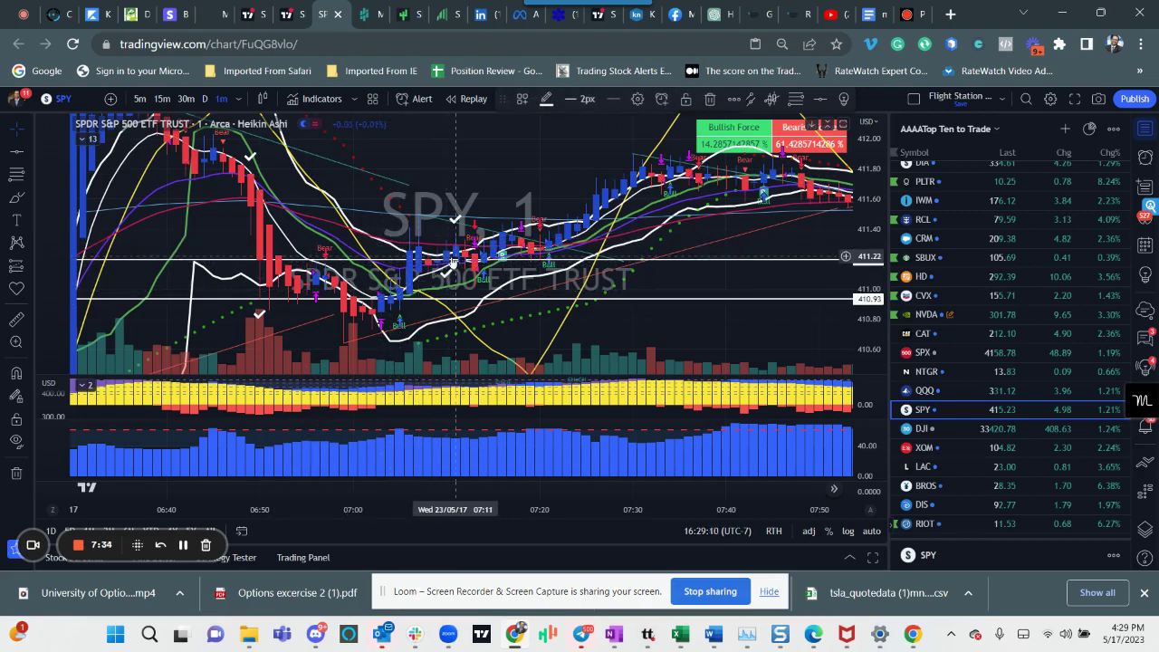
pyautogui.hotkey('alt', 'h')
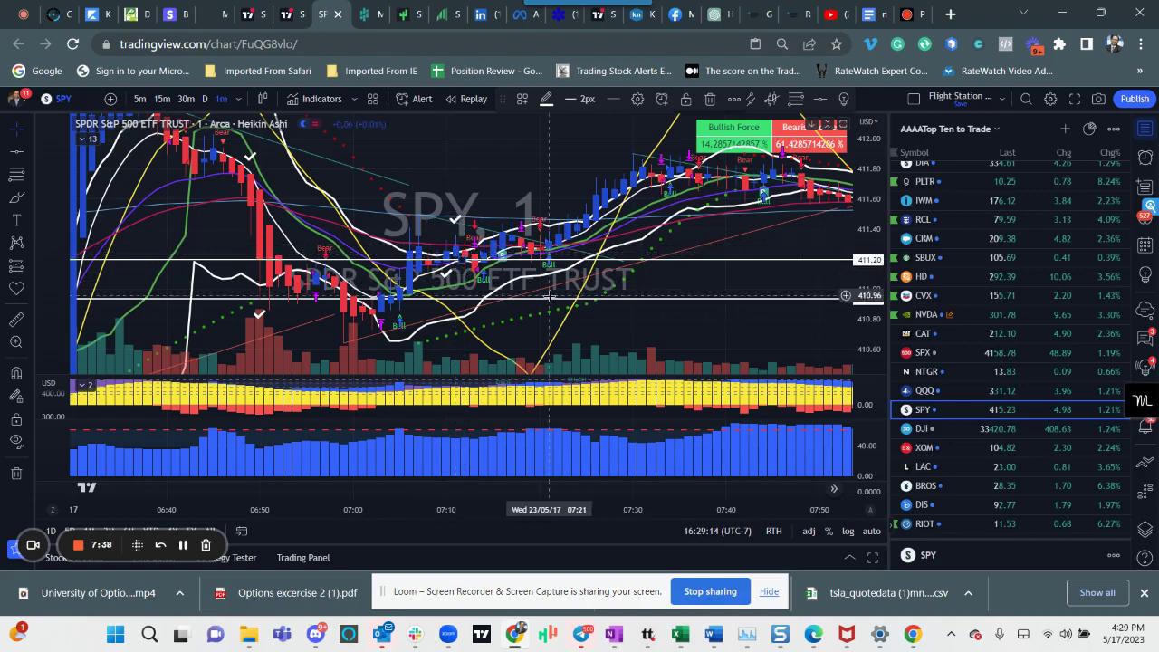
pyautogui.moveTo(640, 330); pyautogui.dragTo(548, 369)
pyautogui.hscroll(5, 547, 368)
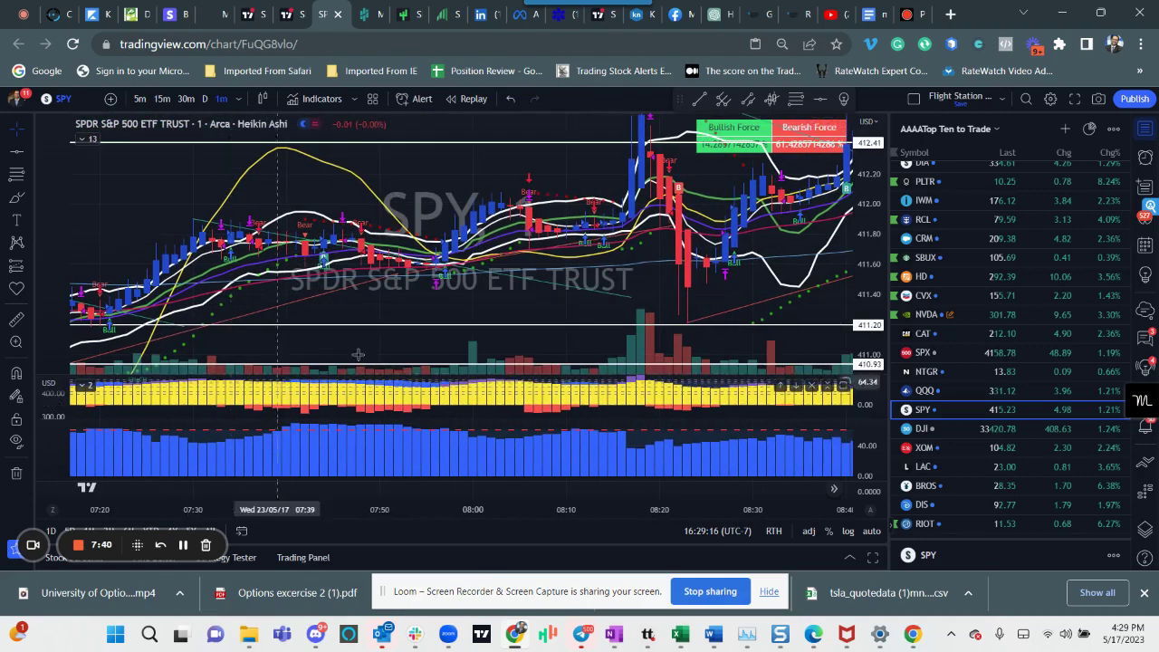
pyautogui.hscroll(5, 541, 309)
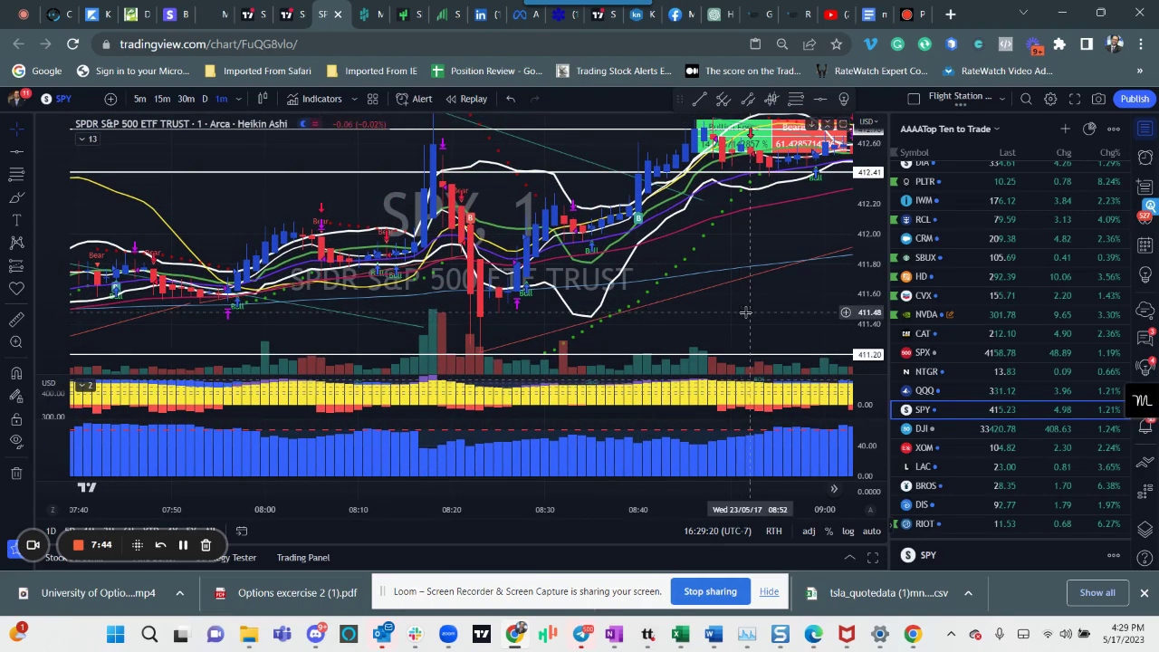
pyautogui.hscroll(5, 508, 342)
pyautogui.hscroll(5, 508, 342)
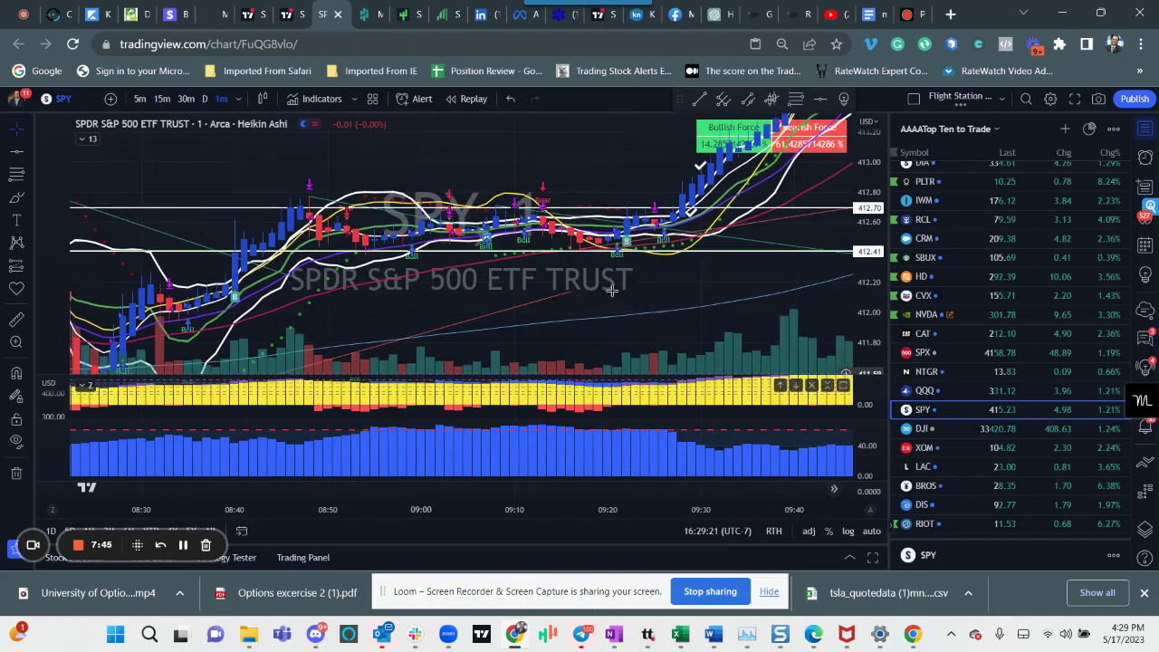
pyautogui.hscroll(5, 518, 322)
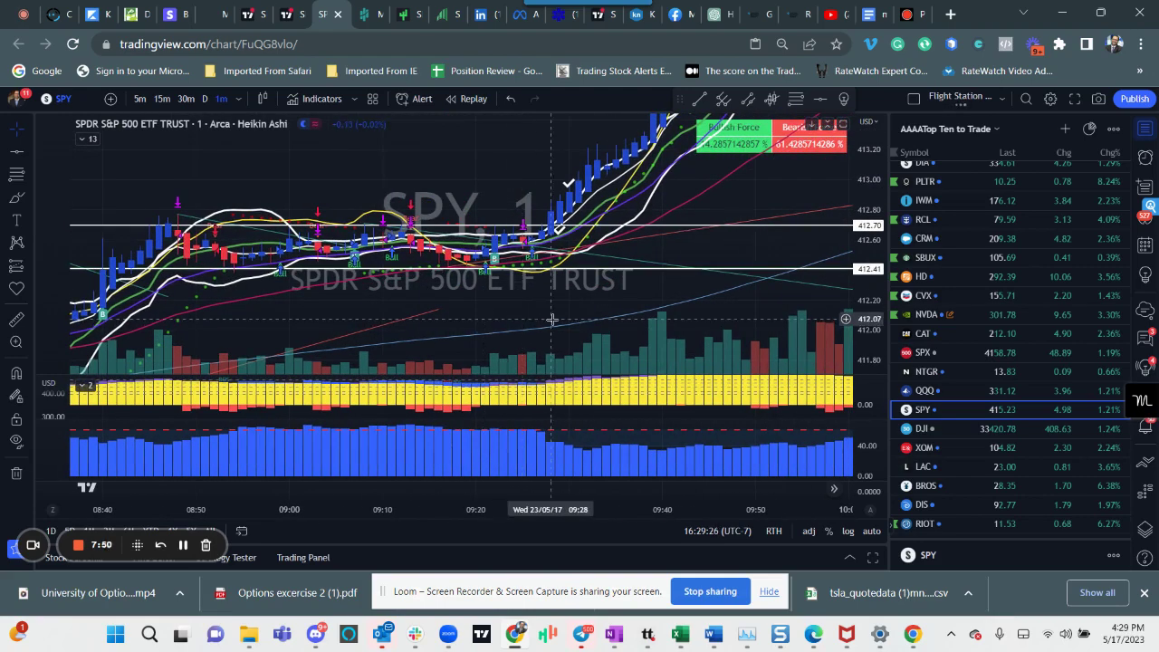
# Drag the upper level line down to 412.69 and advance the chart toward 10:30
pyautogui.hscroll(2, 499, 340)
pyautogui.moveTo(499, 340); pyautogui.dragTo(414, 370)
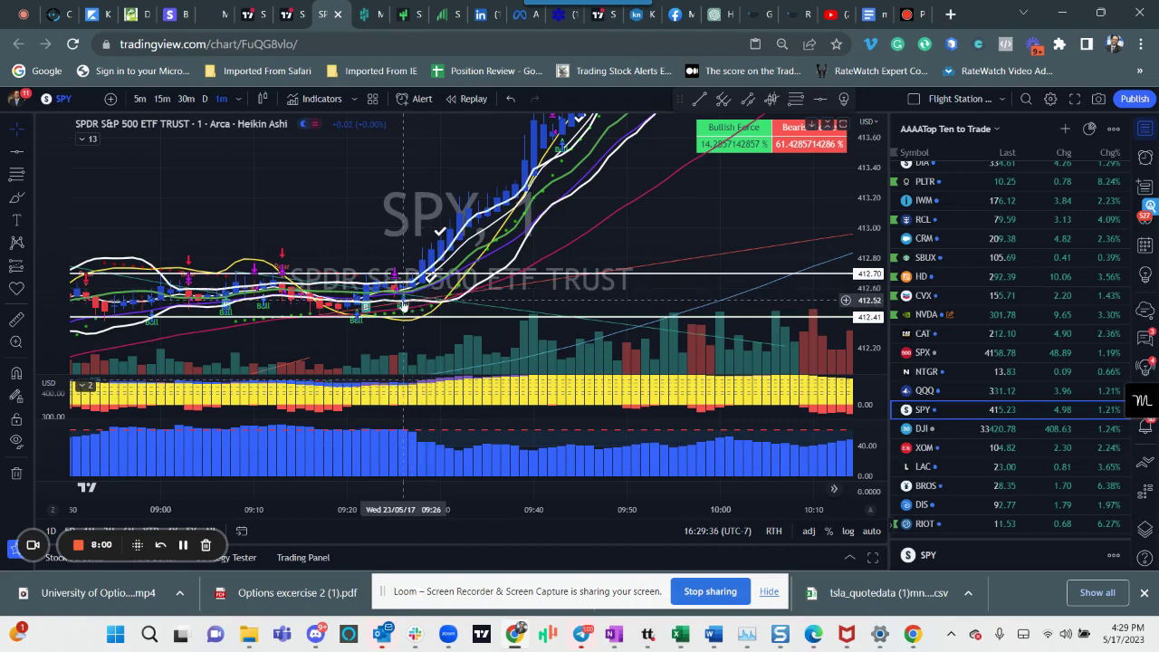
pyautogui.scroll(1, 403, 306)
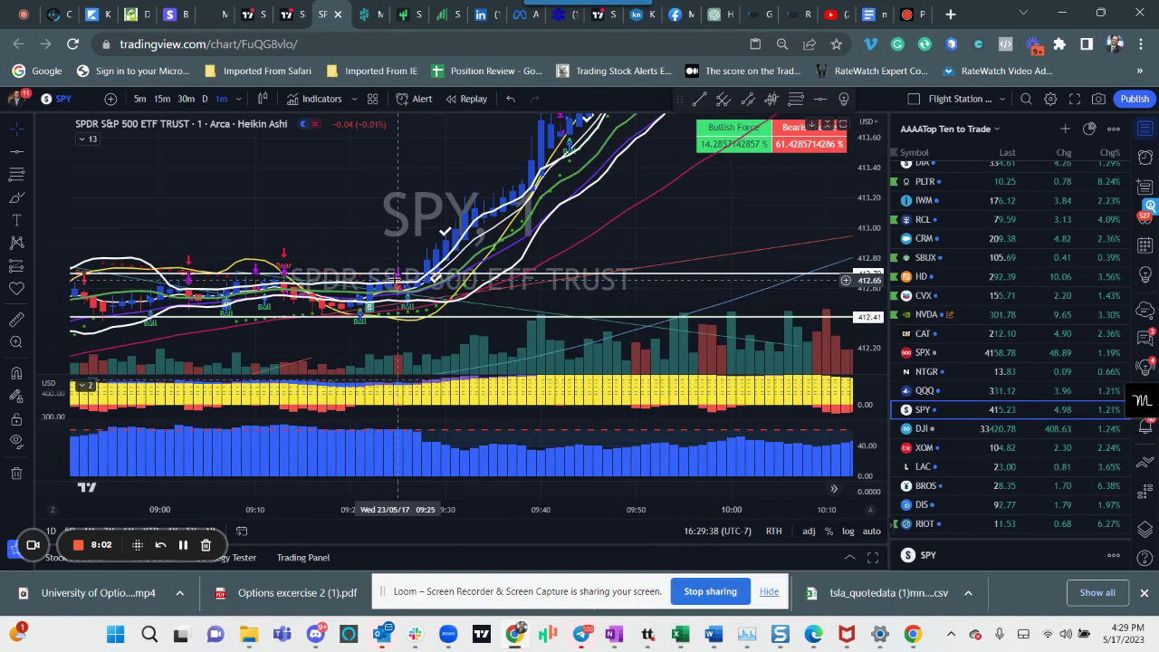
pyautogui.moveTo(396, 277); pyautogui.dragTo(403, 234)
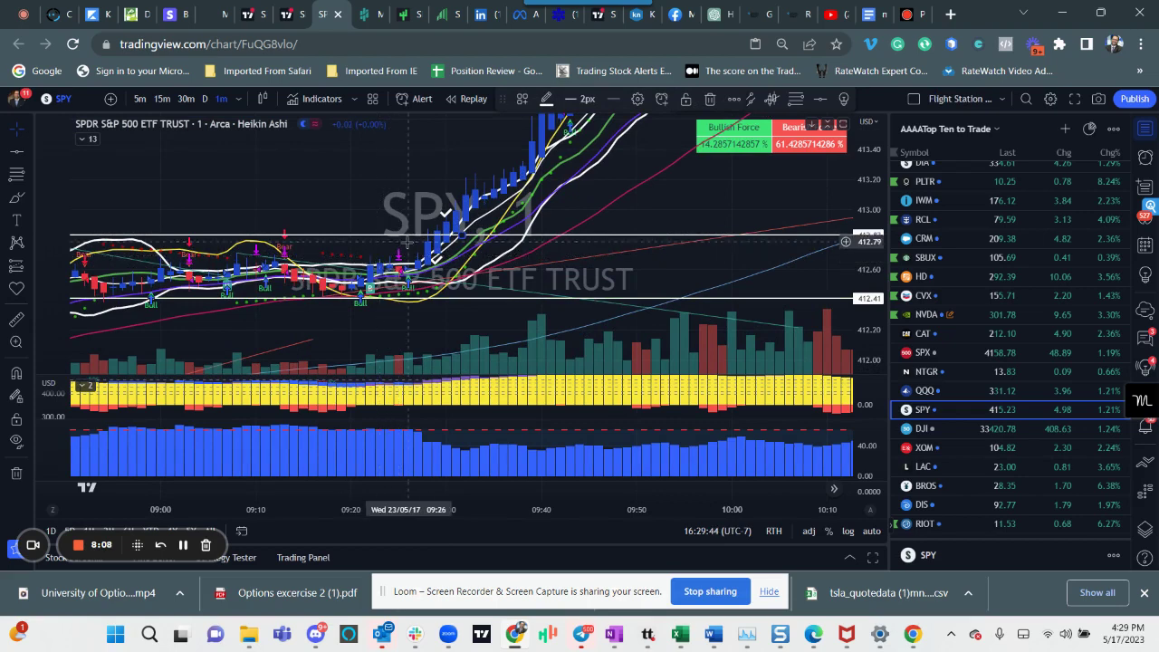
pyautogui.moveTo(412, 243); pyautogui.dragTo(417, 265)
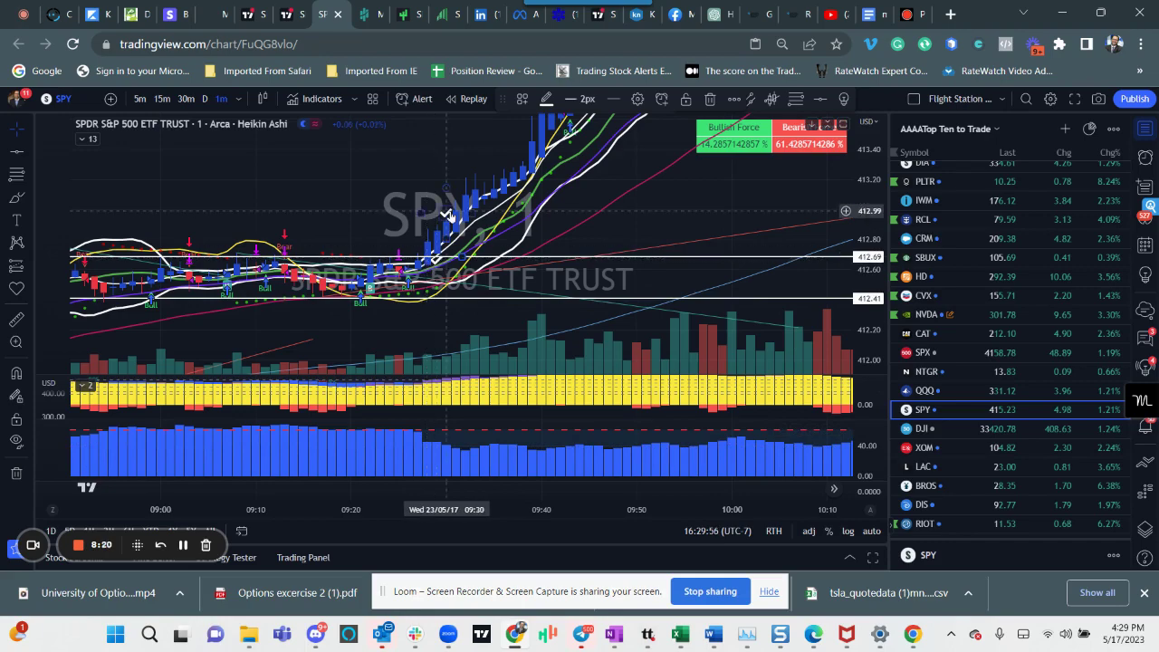
pyautogui.click(597, 242)
pyautogui.moveTo(597, 242); pyautogui.dragTo(414, 229)
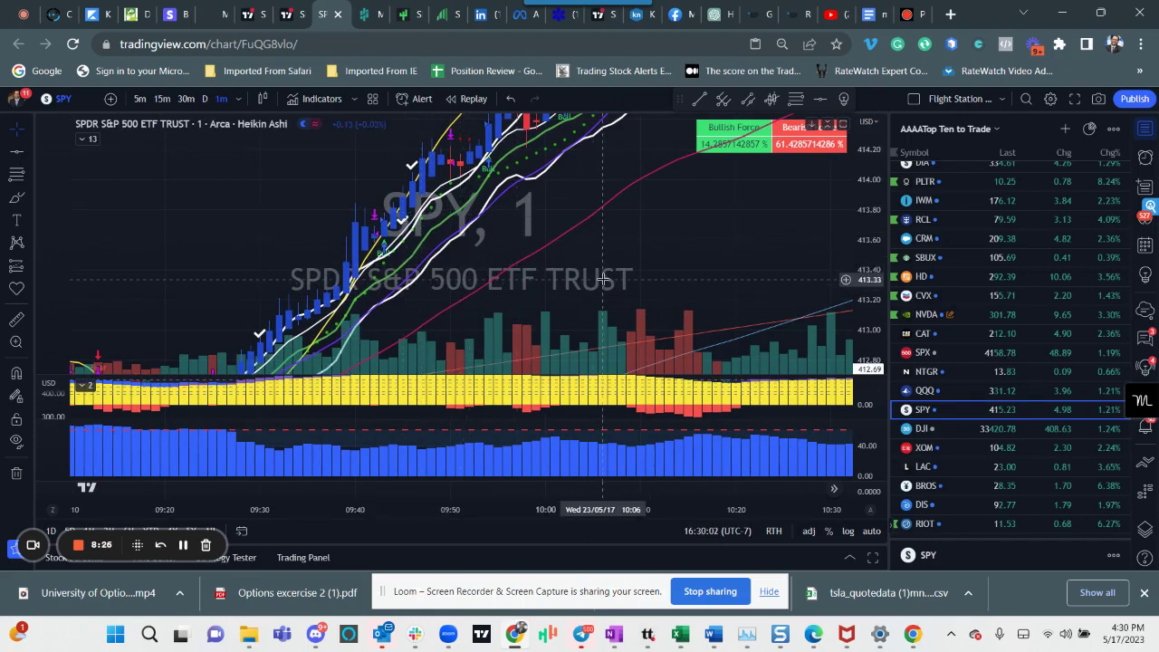
# Place a horizontal level near 413.88 on the rally and raise it to about 414.26
pyautogui.hscroll(-3, 543, 244)
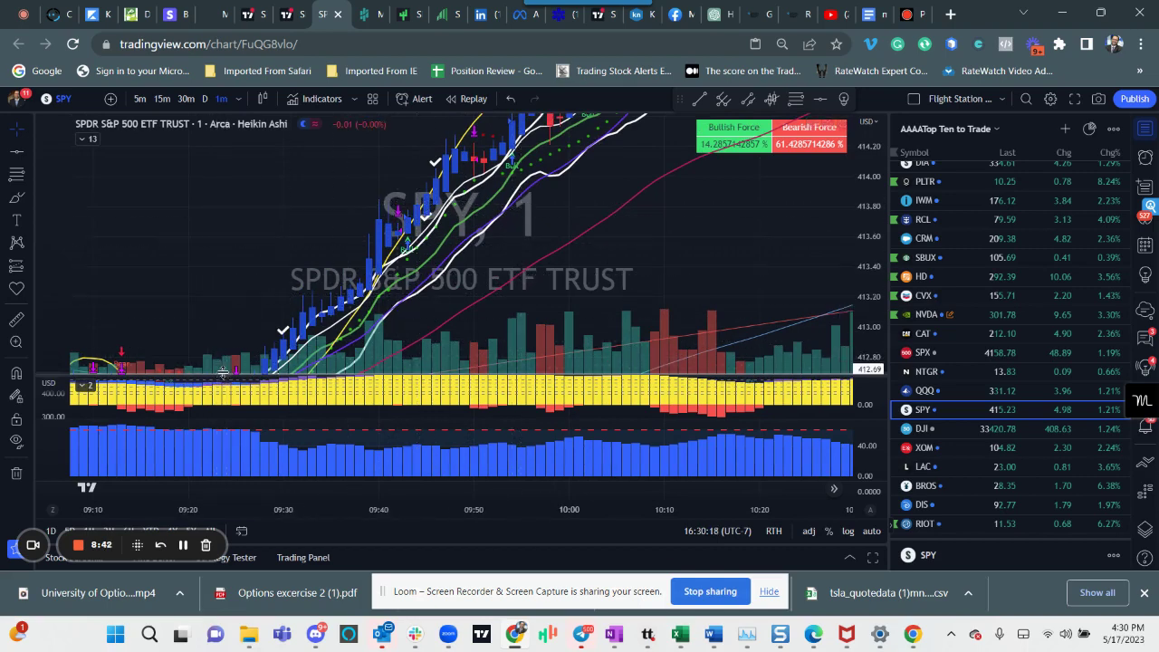
pyautogui.click(20, 155)
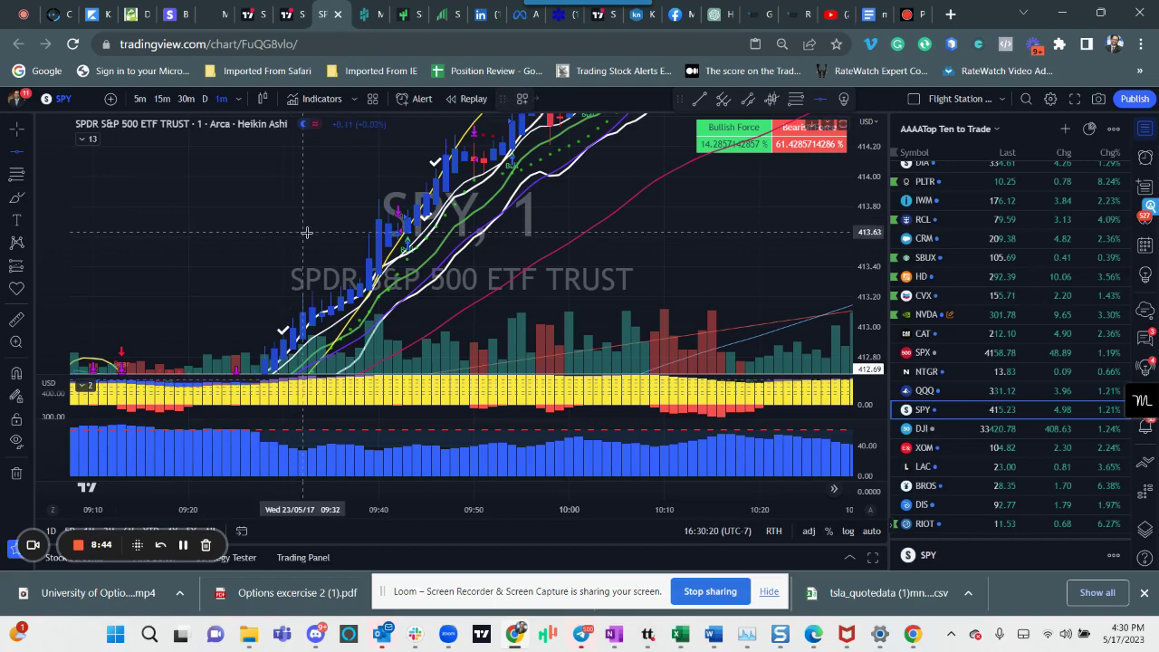
pyautogui.click(376, 198)
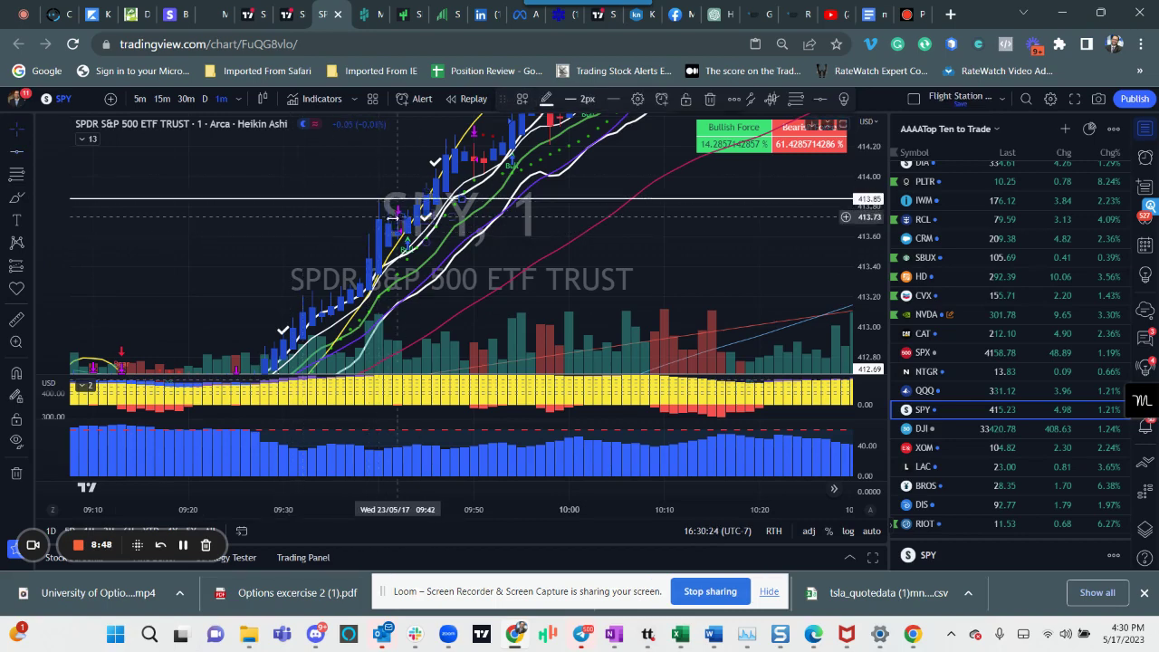
pyautogui.moveTo(388, 196); pyautogui.dragTo(381, 207)
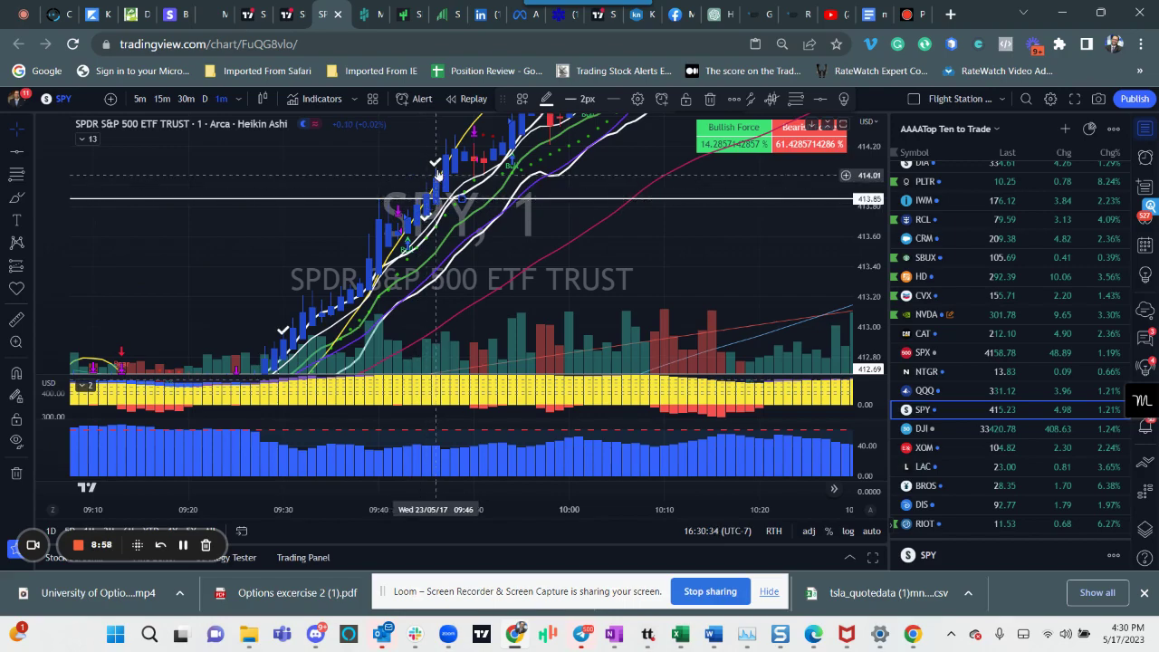
pyautogui.moveTo(564, 200)
pyautogui.mouseDown()
pyautogui.moveTo(516, 268)
pyautogui.moveTo(434, 286)
pyautogui.moveTo(439, 242)
pyautogui.mouseUp()
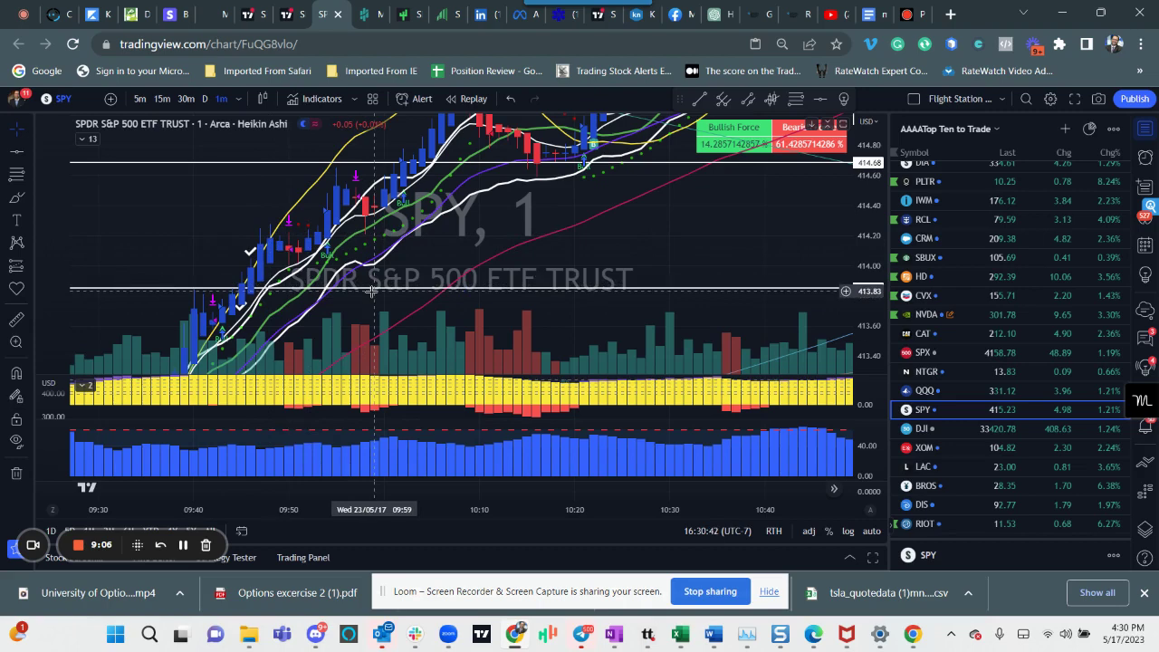
pyautogui.moveTo(371, 290); pyautogui.dragTo(341, 231)
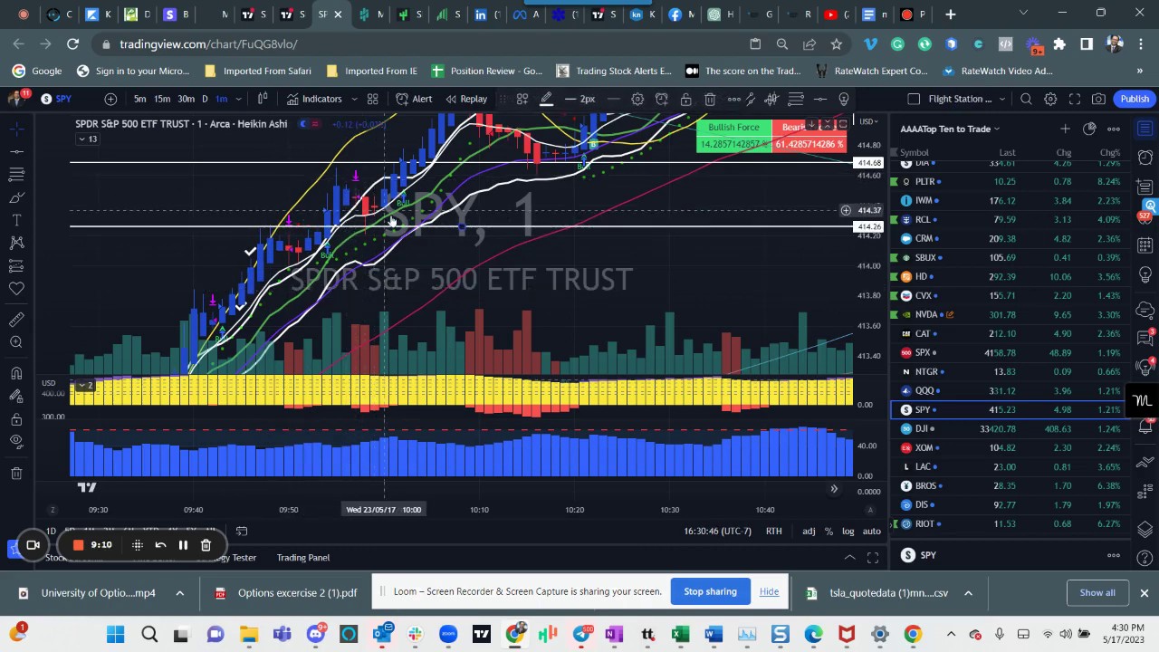
pyautogui.moveTo(458, 266)
pyautogui.mouseDown()
pyautogui.moveTo(408, 271)
pyautogui.moveTo(379, 253)
pyautogui.mouseUp()
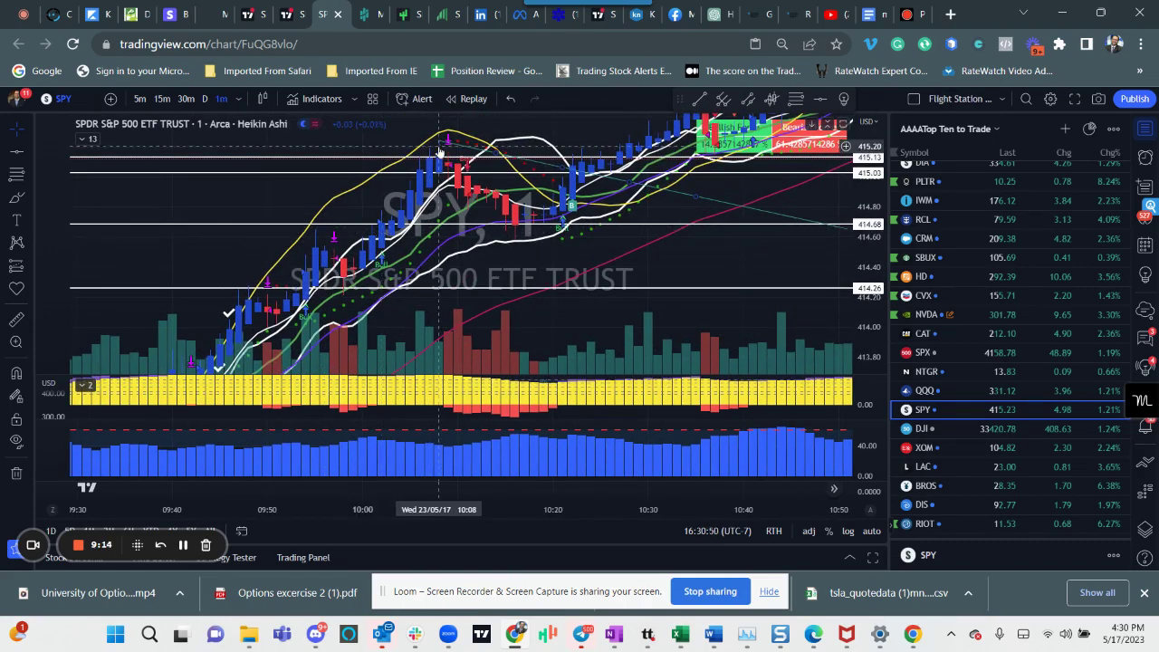
# Advance to the 10:40–11:50 pullback and select the level line near 415.12
pyautogui.moveTo(568, 254); pyautogui.dragTo(209, 336)
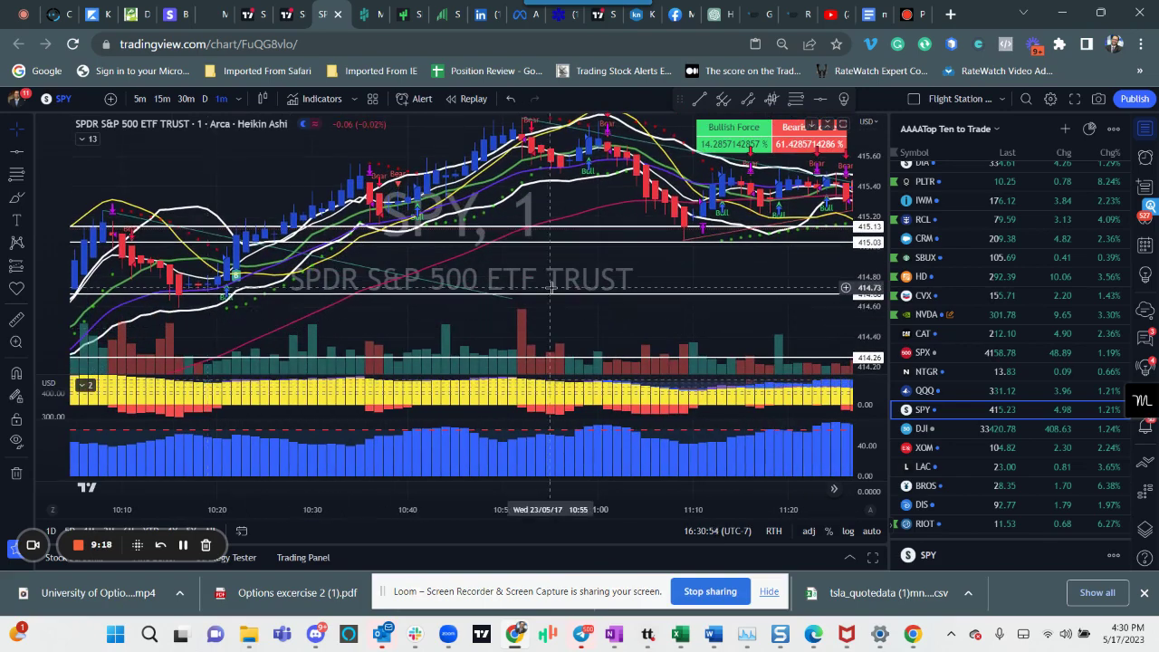
pyautogui.moveTo(627, 286); pyautogui.dragTo(299, 296)
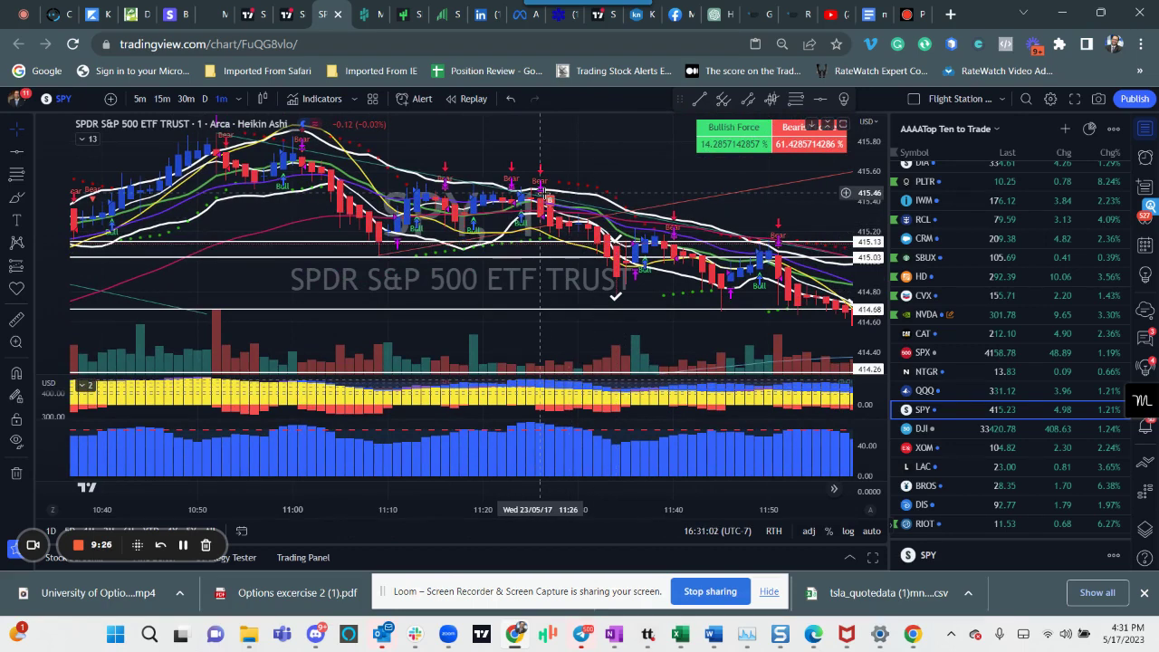
pyautogui.click(561, 247)
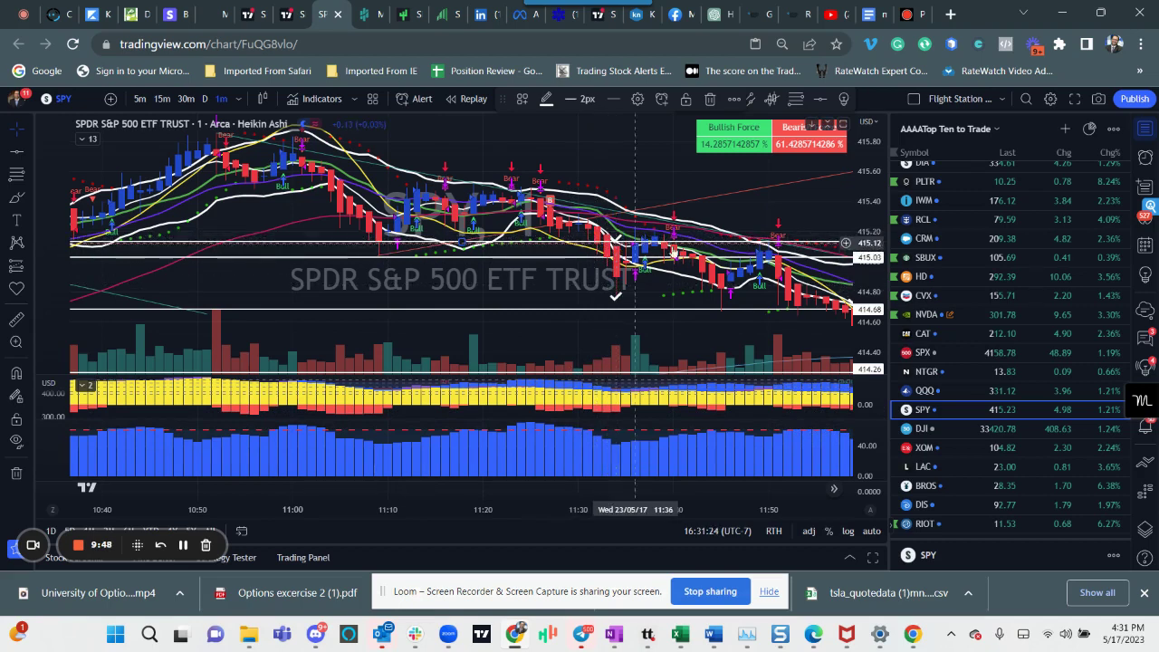
# Advance the chart to 12:30, revealing the 12:18 peak near 415.45
pyautogui.moveTo(687, 180)
pyautogui.mouseDown()
pyautogui.moveTo(561, 209)
pyautogui.moveTo(366, 159)
pyautogui.mouseUp()
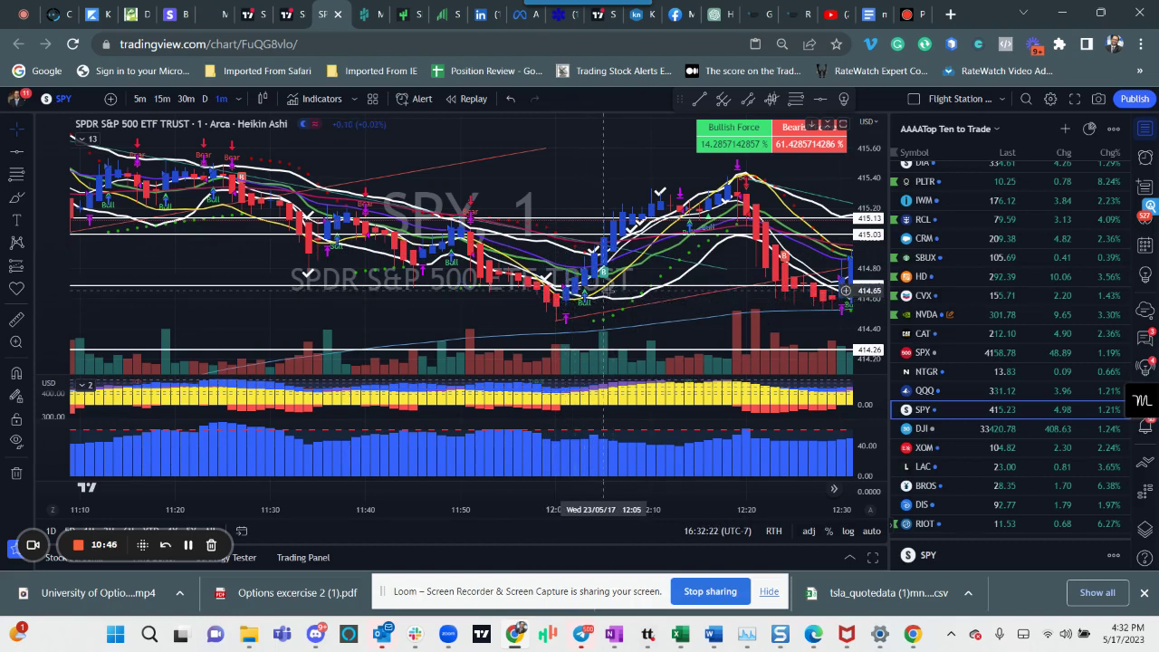
# Advance the chart past 12:55 and nudge the lower level line to 414.55
pyautogui.moveTo(673, 320); pyautogui.dragTo(507, 297)
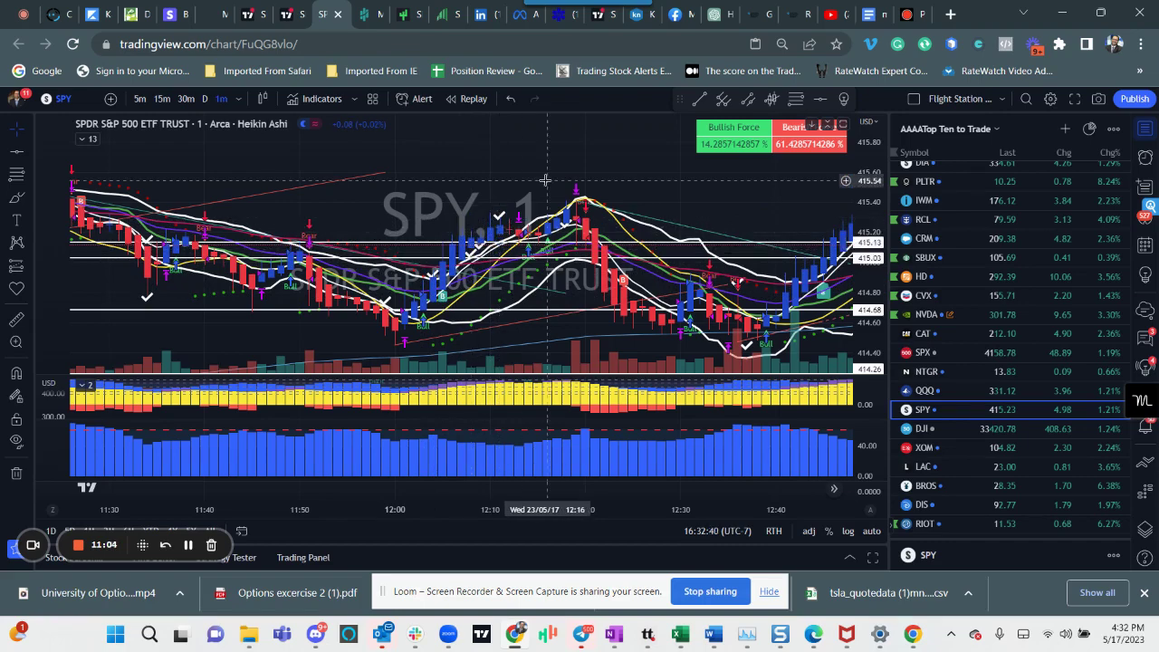
pyautogui.hscroll(5, 541, 180)
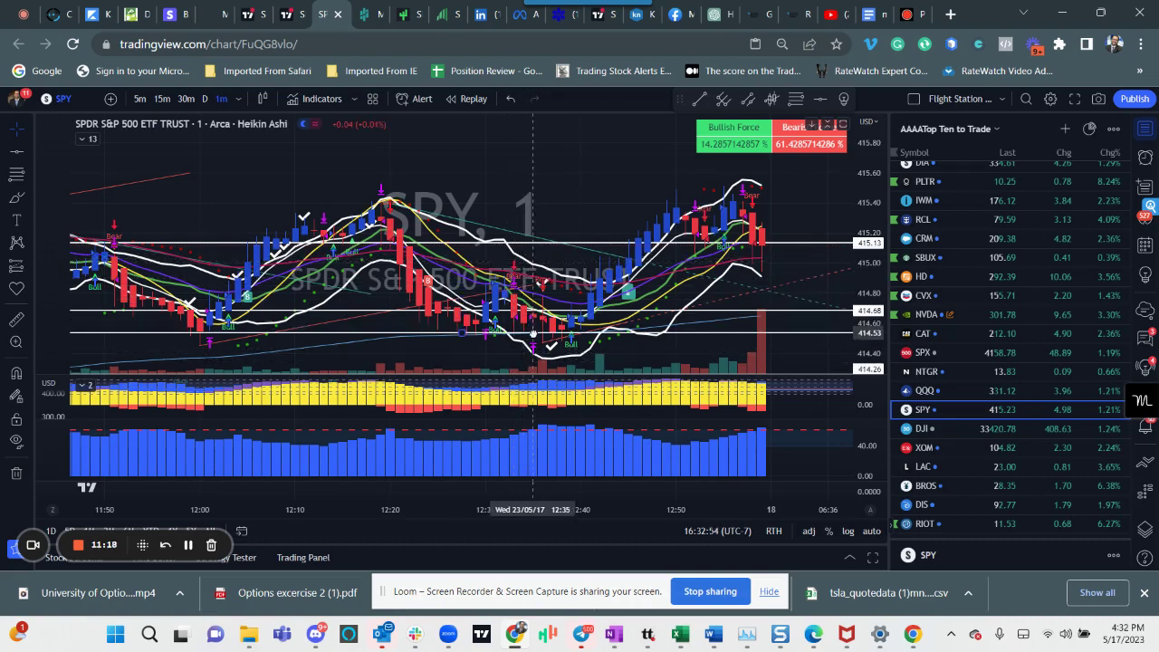
pyautogui.moveTo(533, 333); pyautogui.dragTo(534, 331)
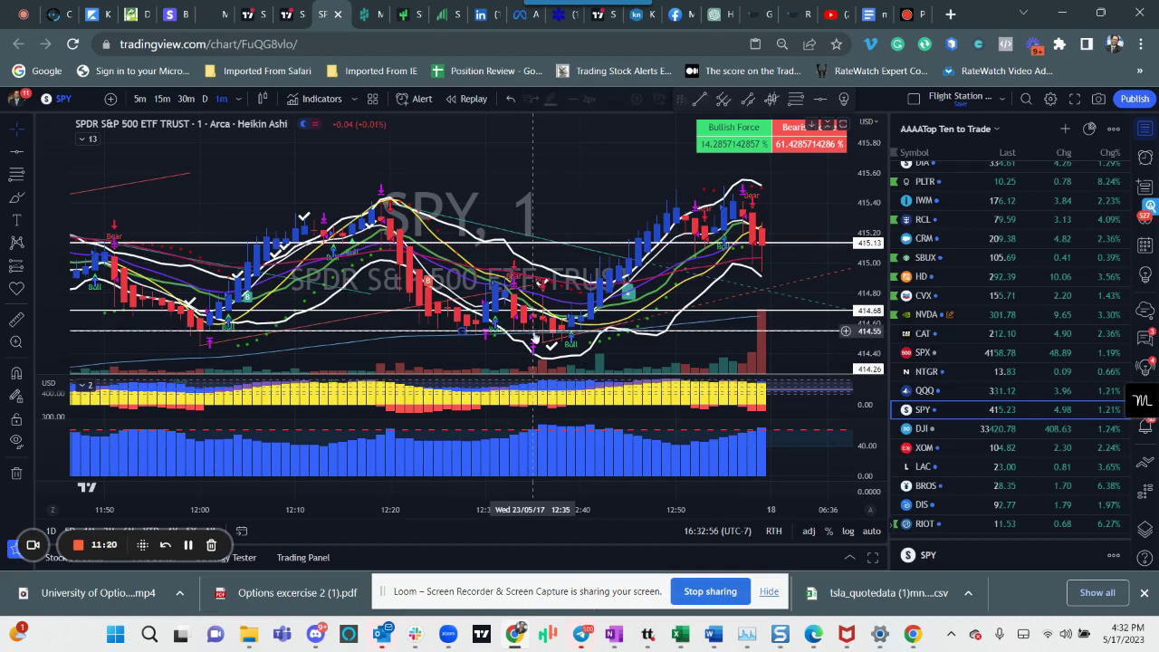